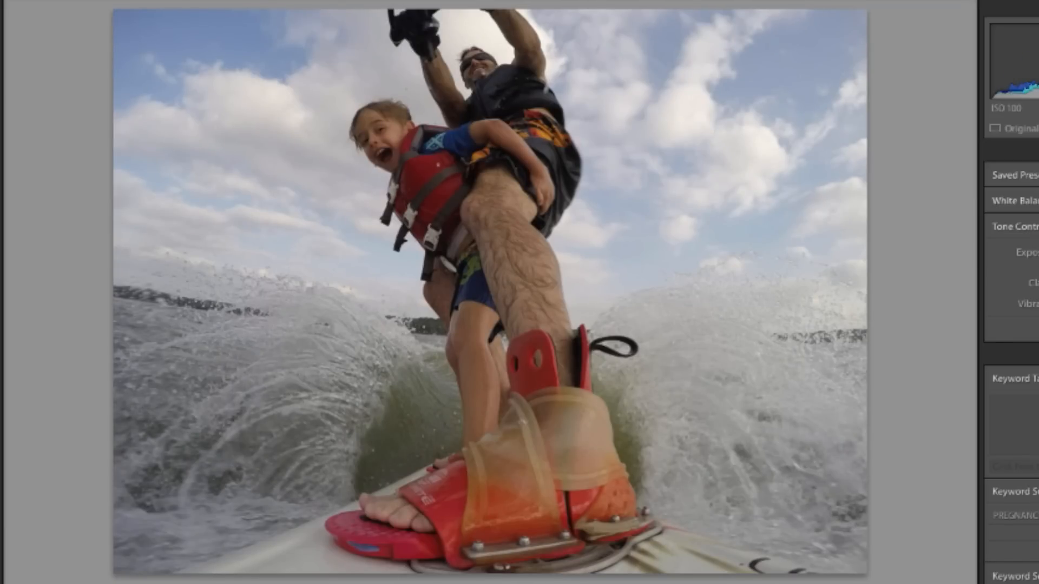
# - Browse the wakeboarding shots in the GOPRO SELECTS folder one by one, up to the edited skiinga modified.jpg
pyautogui.press('Right')
pyautogui.press('Right')
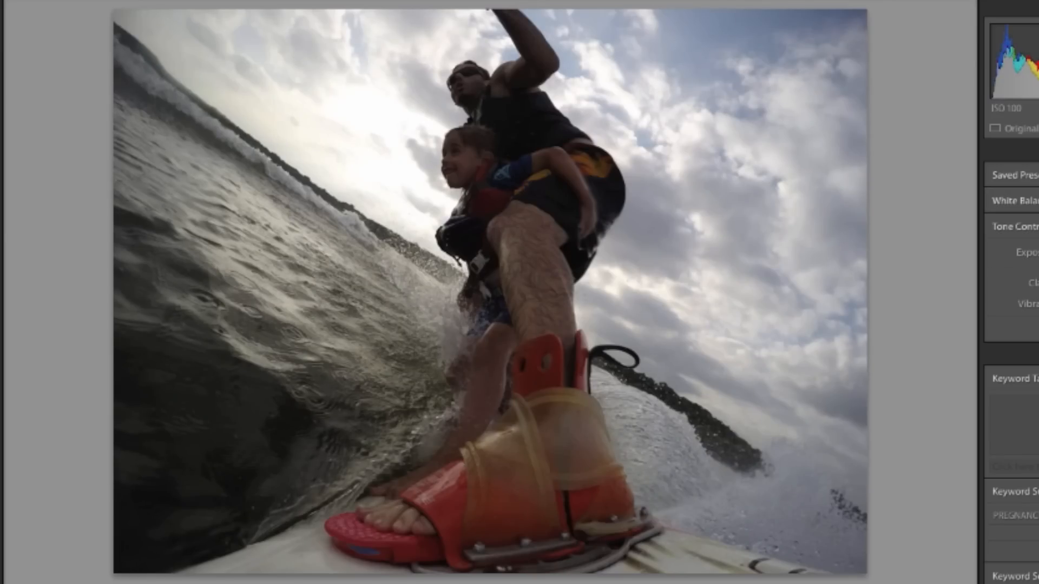
pyautogui.press('Right')
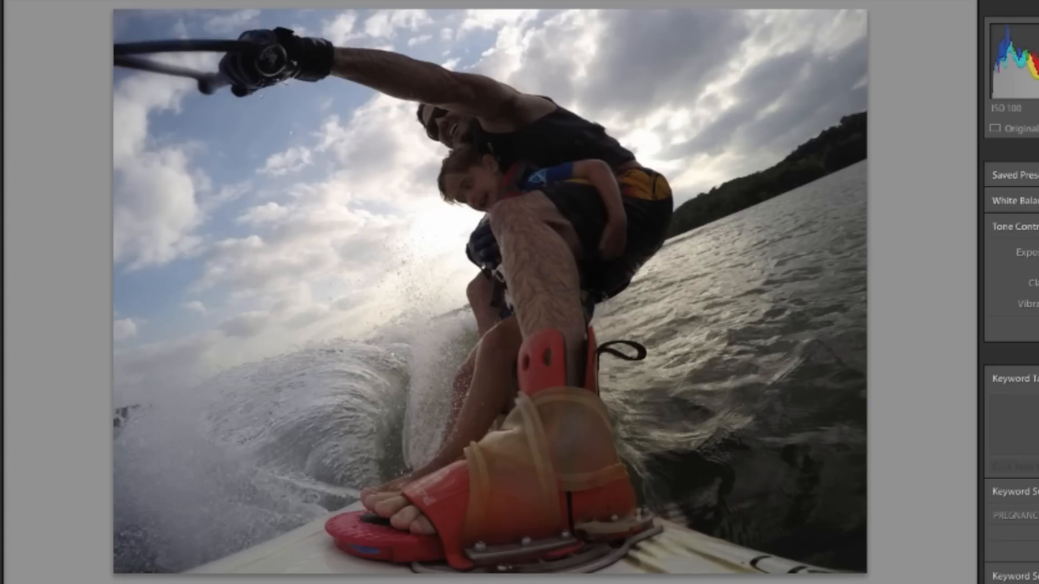
pyautogui.press('Right')
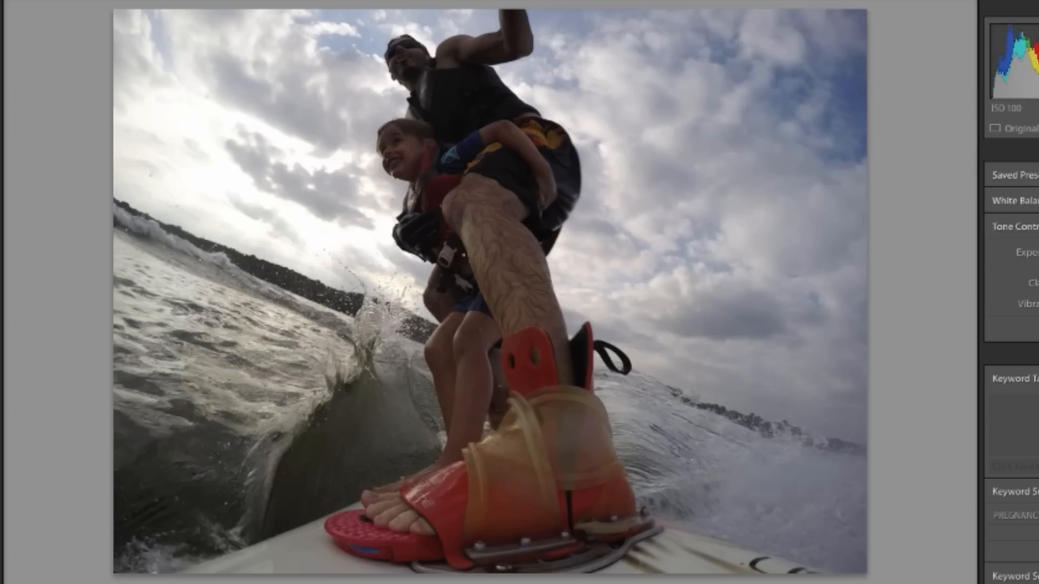
pyautogui.press('Right')
pyautogui.press('Right')
pyautogui.press('Right')
pyautogui.press('Right')
pyautogui.press('Right')
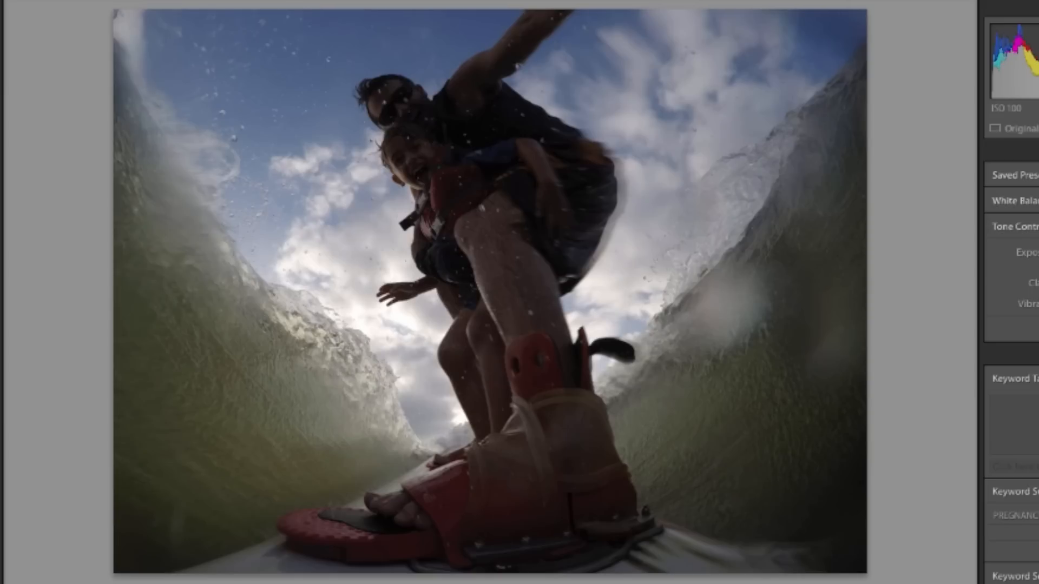
pyautogui.press('Right')
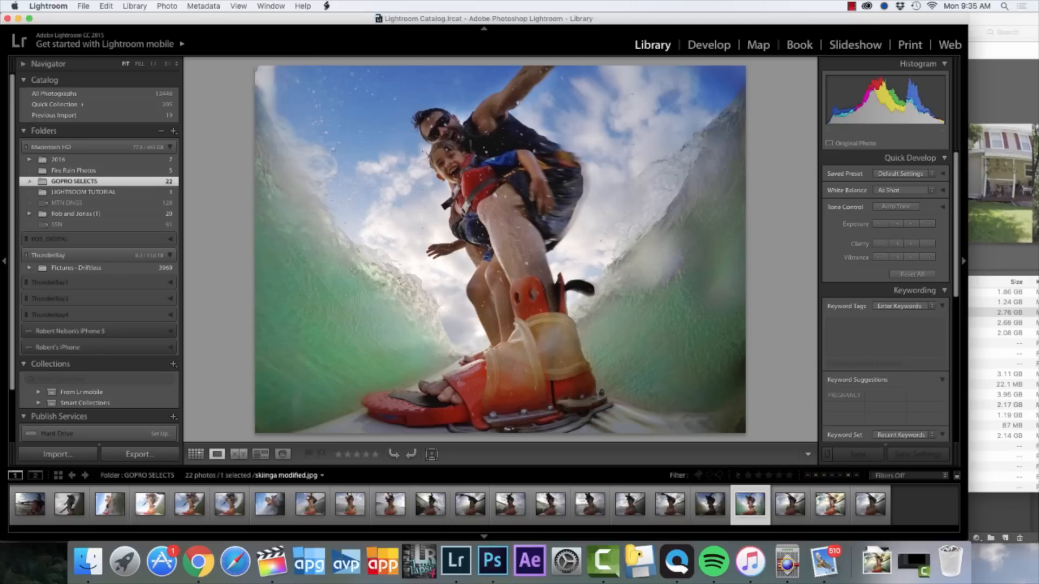
# - Compare the unedited photo G0025211-Edit.JPG with its finished version G0025211 new.jpg
pyautogui.press('Right')
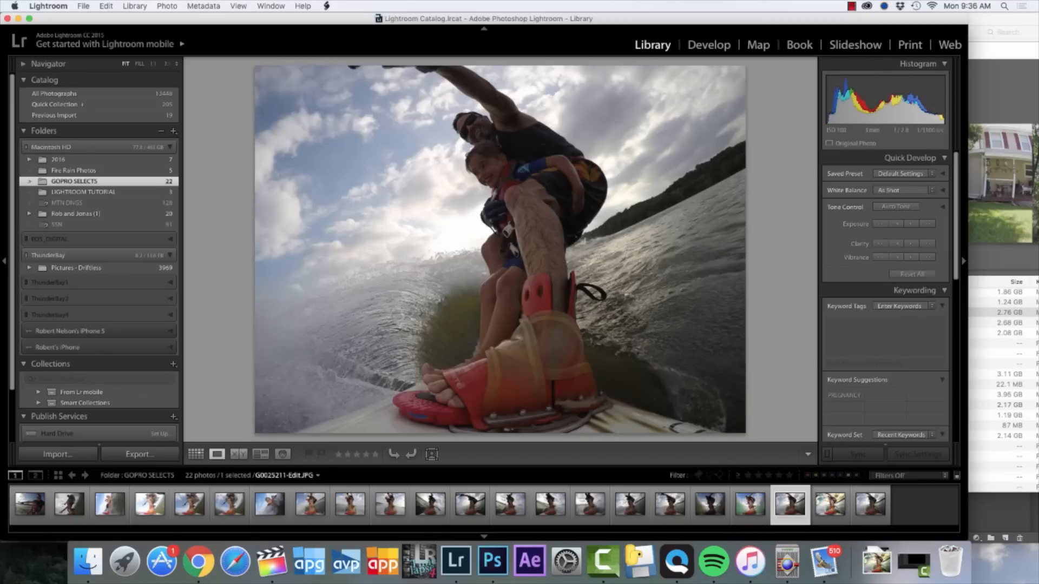
pyautogui.press('Right')
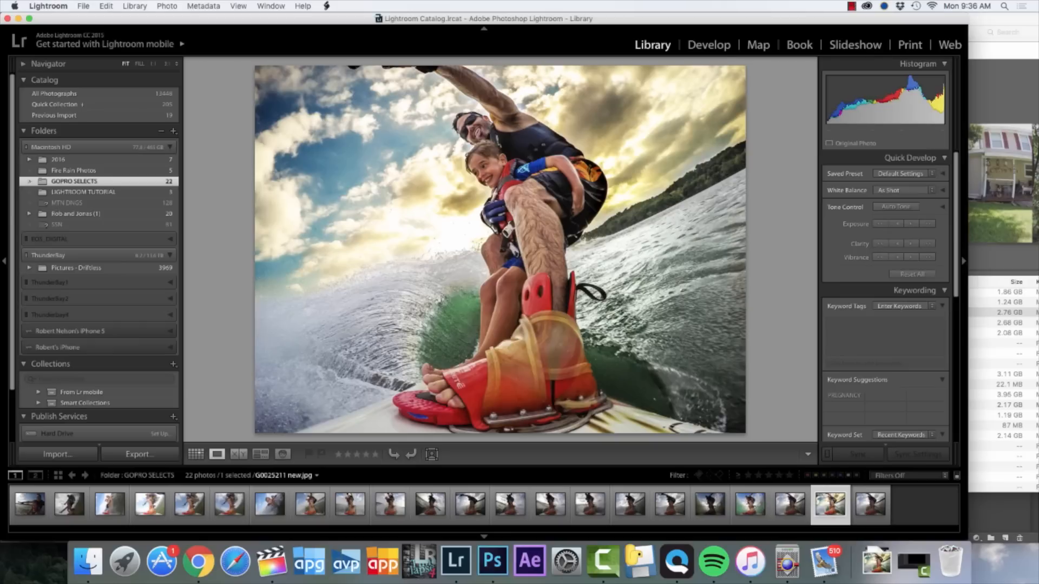
pyautogui.click(790, 504)
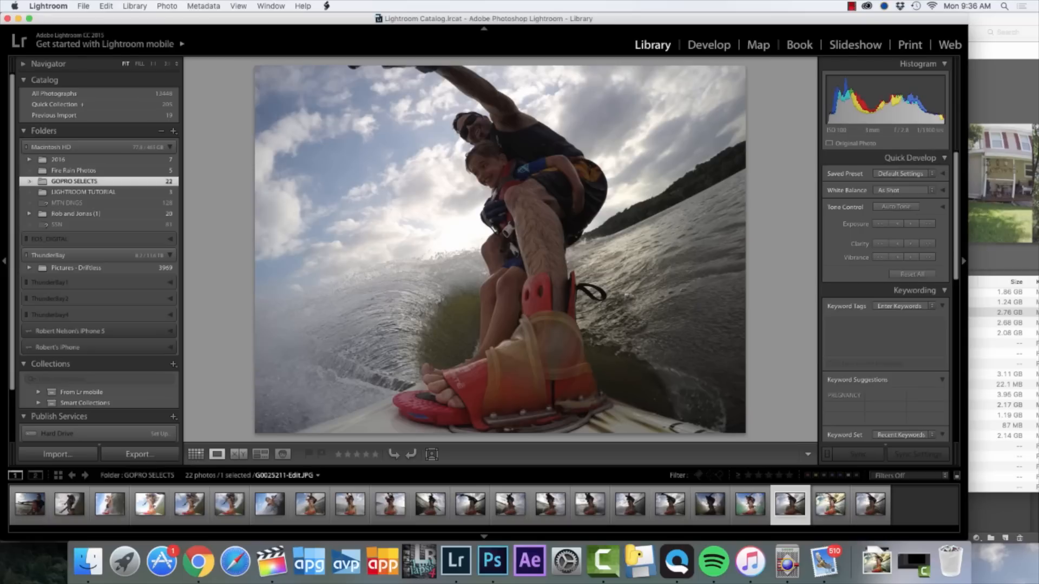
pyautogui.click(830, 504)
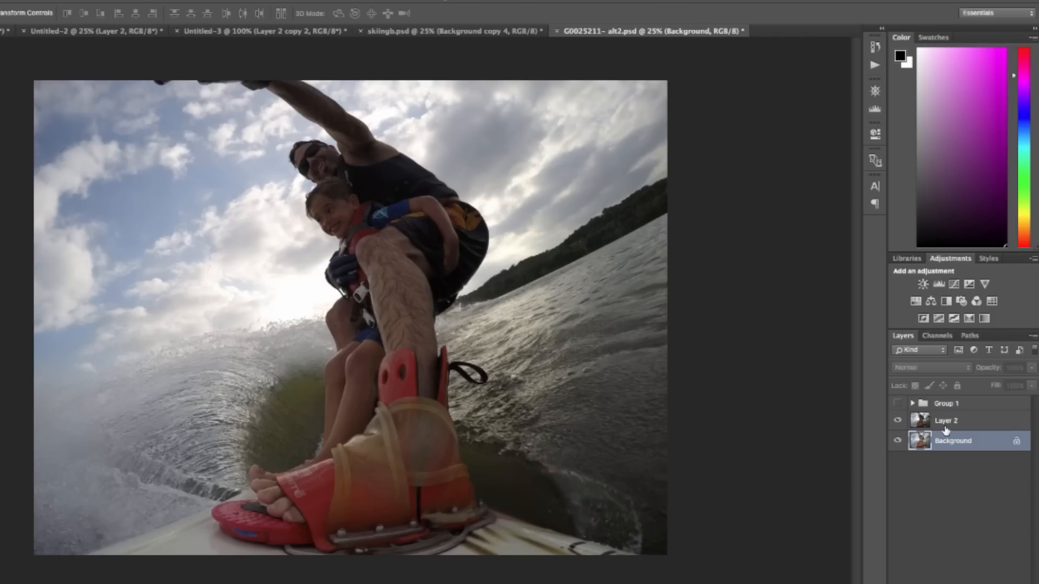
# - Select Layer 2 and toggle the visibility of Group 1 on and off to compare the photo before and after
pyautogui.click(946, 427)
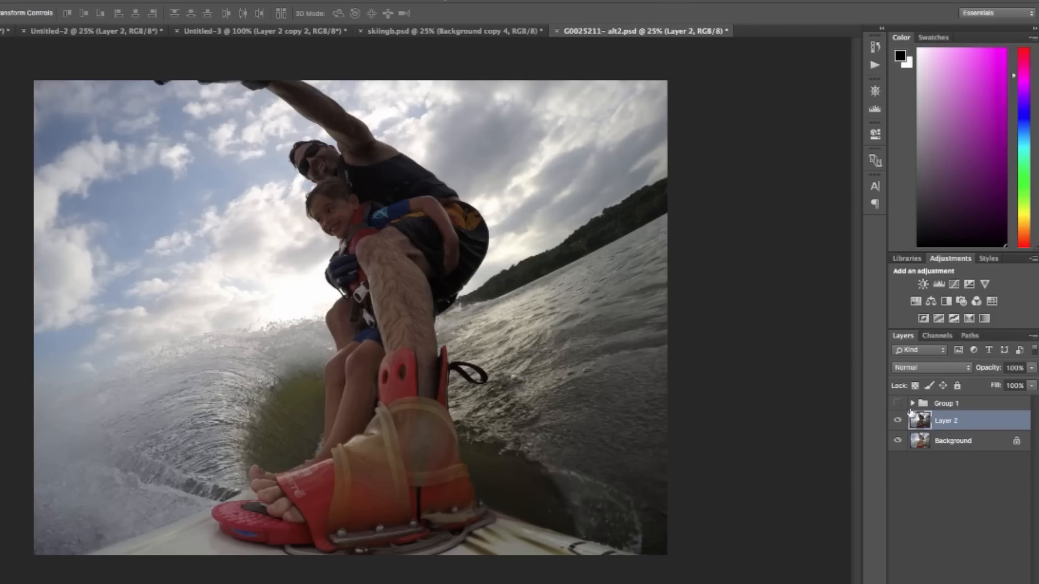
pyautogui.click(897, 404)
pyautogui.click(897, 405)
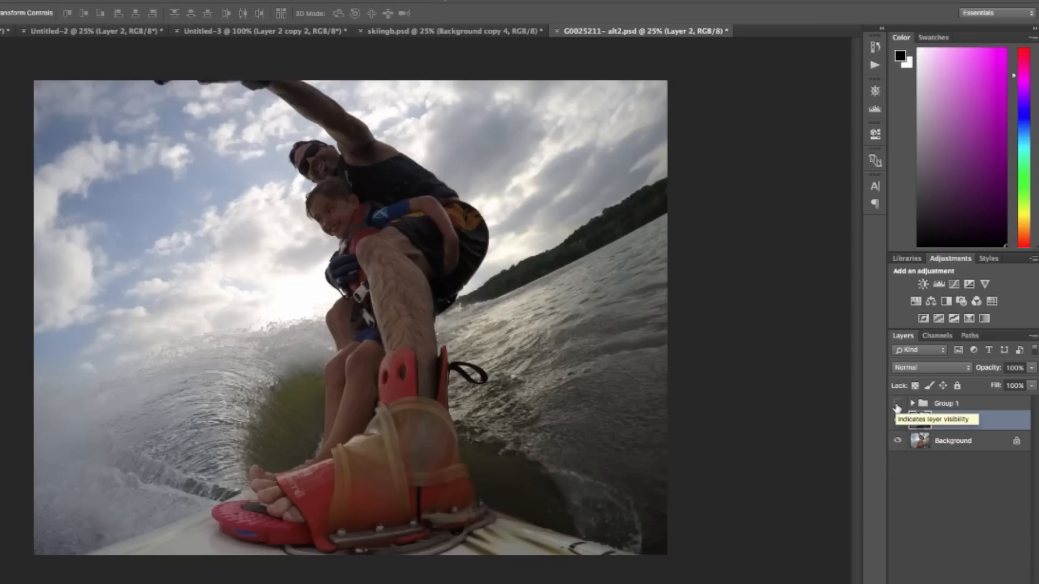
pyautogui.click(897, 405)
pyautogui.click(898, 404)
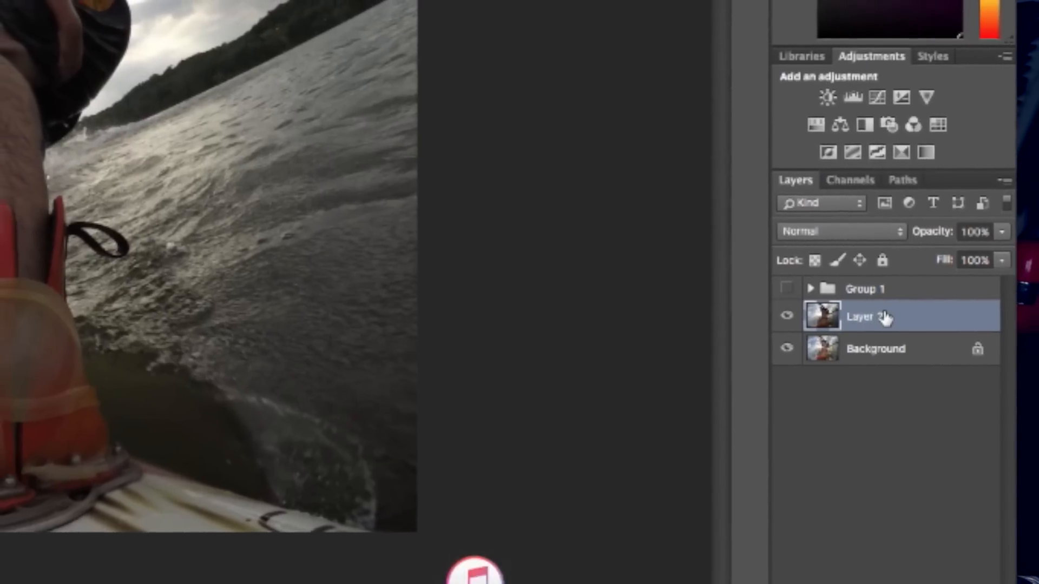
# - Duplicate Layer 2 and rename the original layer "backup layer"
pyautogui.hotkey('ctrl', 'j')
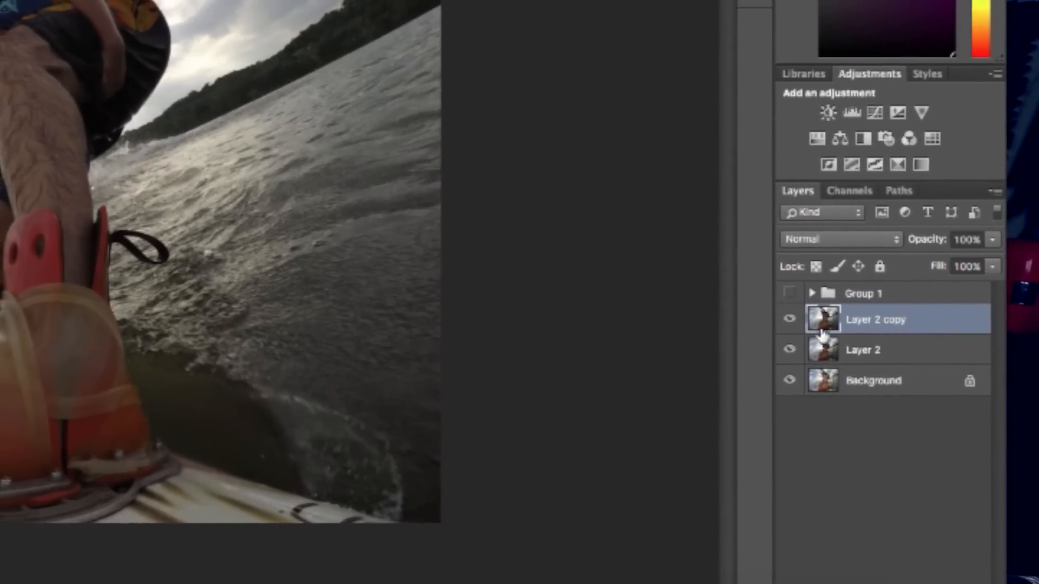
pyautogui.click(868, 349)
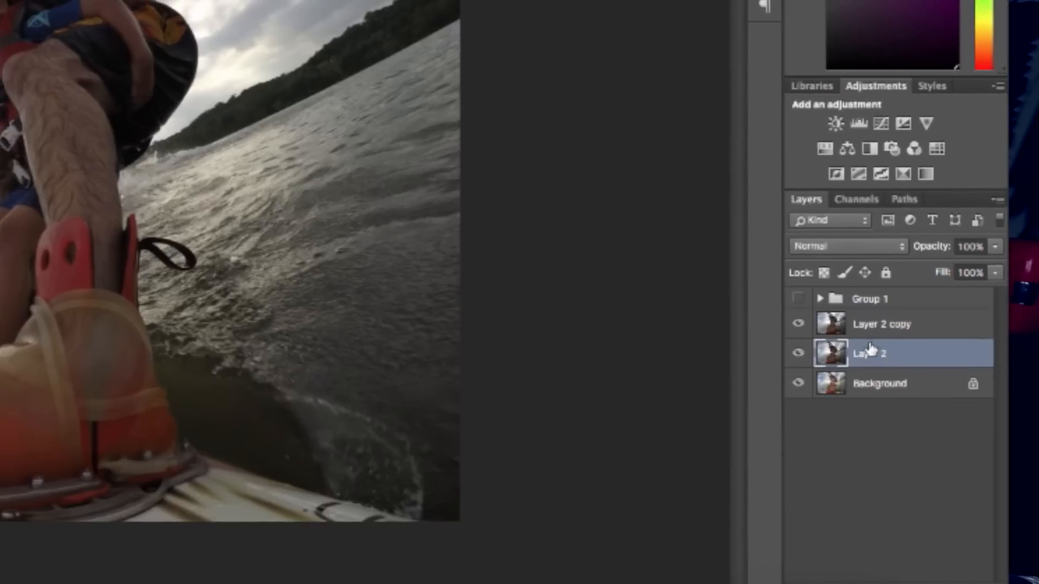
pyautogui.click(874, 324)
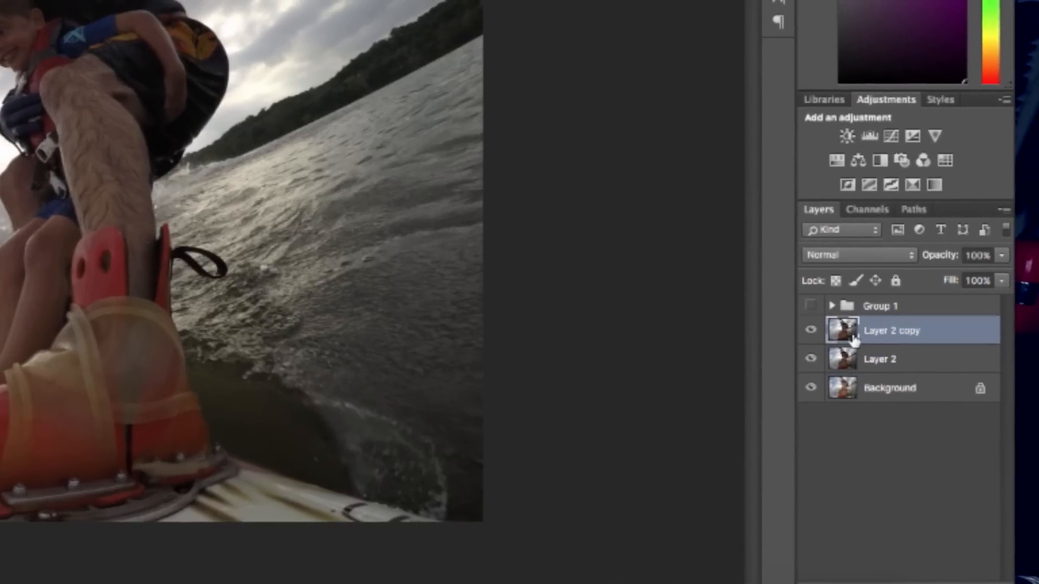
pyautogui.click(882, 359)
pyautogui.doubleClick(904, 372)
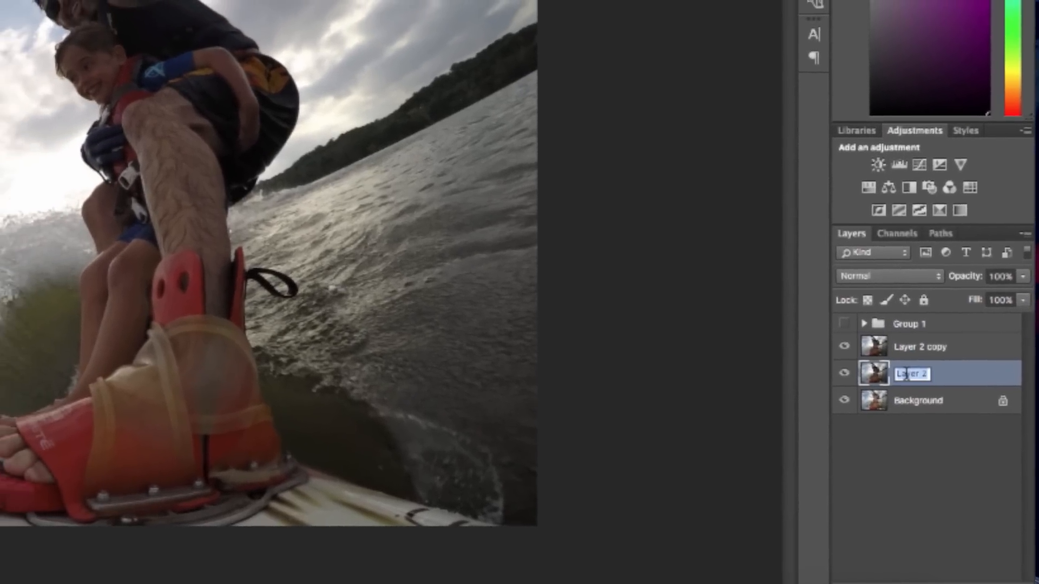
pyautogui.write('bgckup layer')
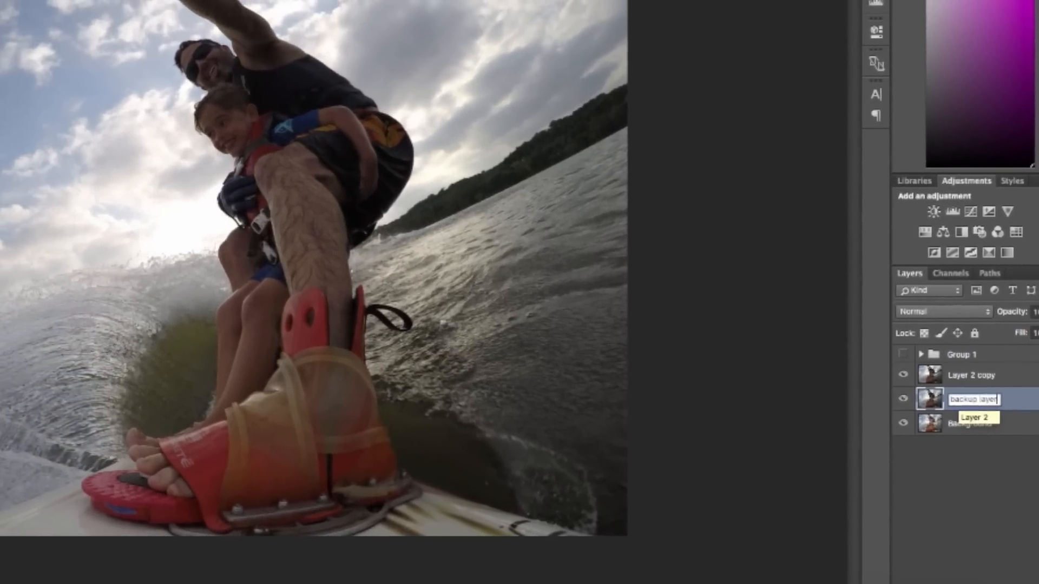
# - Duplicate the layer Layer 2 copy and open the Camera Raw Filter on the new duplicate
pyautogui.click(972, 376)
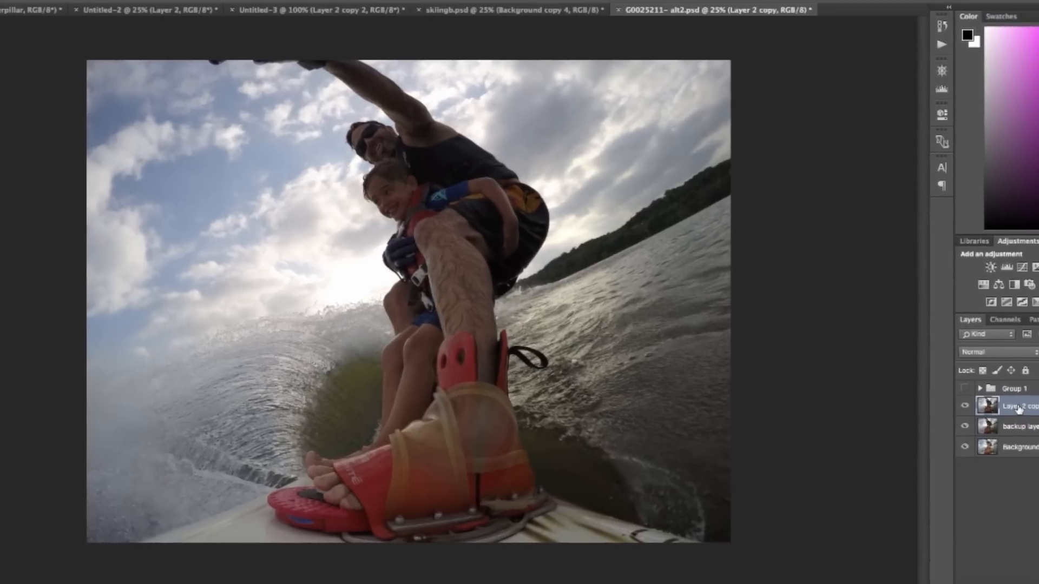
pyautogui.press('super+j')
pyautogui.click(269, 5)
pyautogui.click(6, 196)
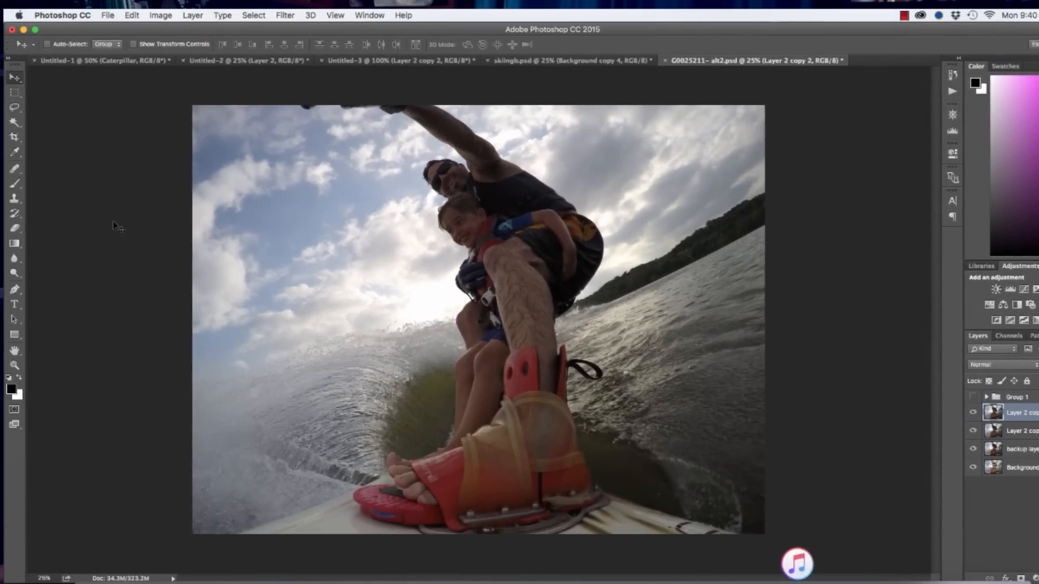
pyautogui.click(285, 15)
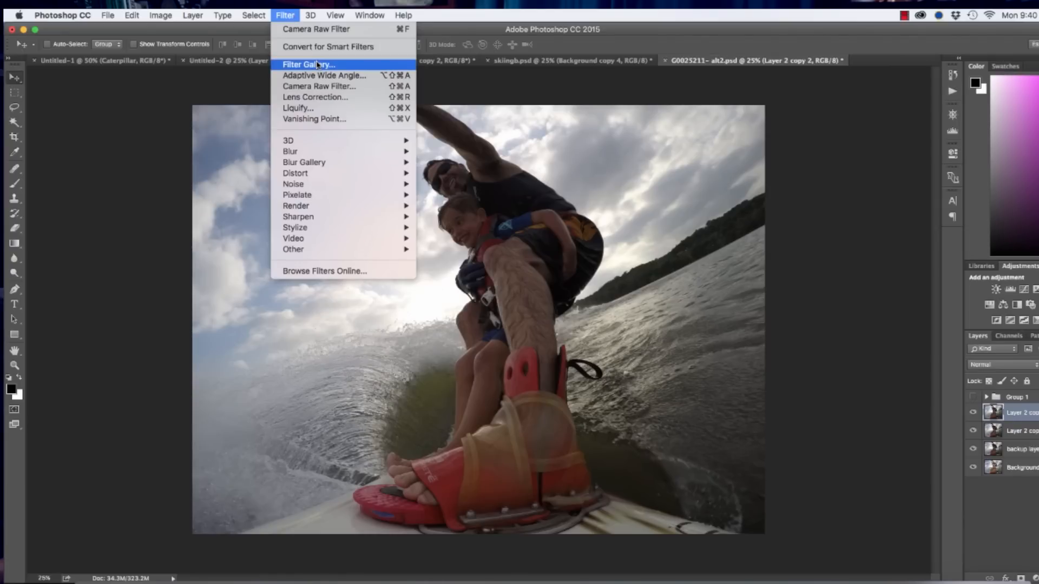
pyautogui.click(316, 86)
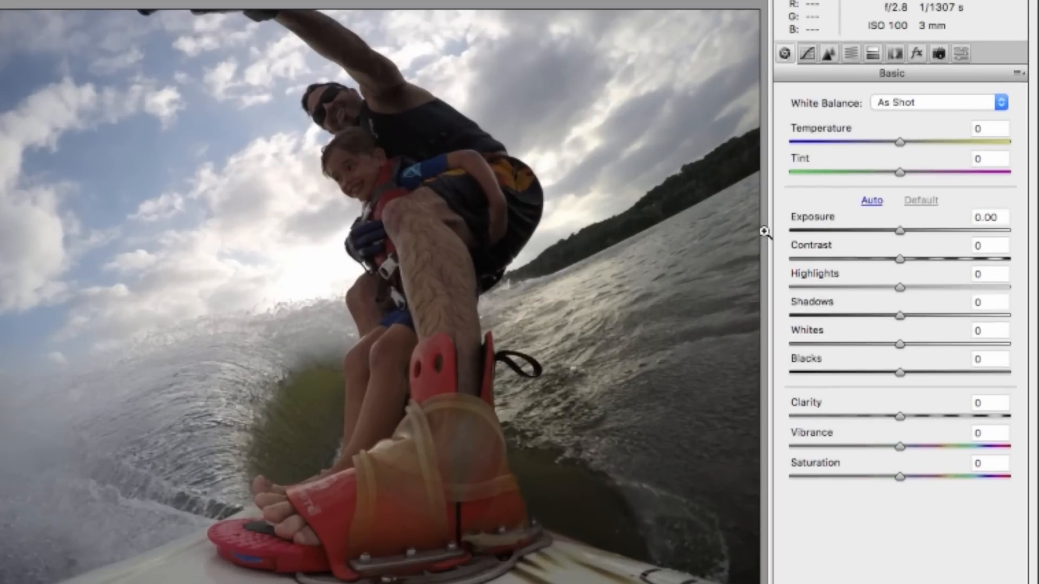
# - Set Clarity to +53, Highlights to -100 and Shadows to +100 in the Camera Raw basic adjustments
pyautogui.moveTo(900, 416); pyautogui.dragTo(902, 417)
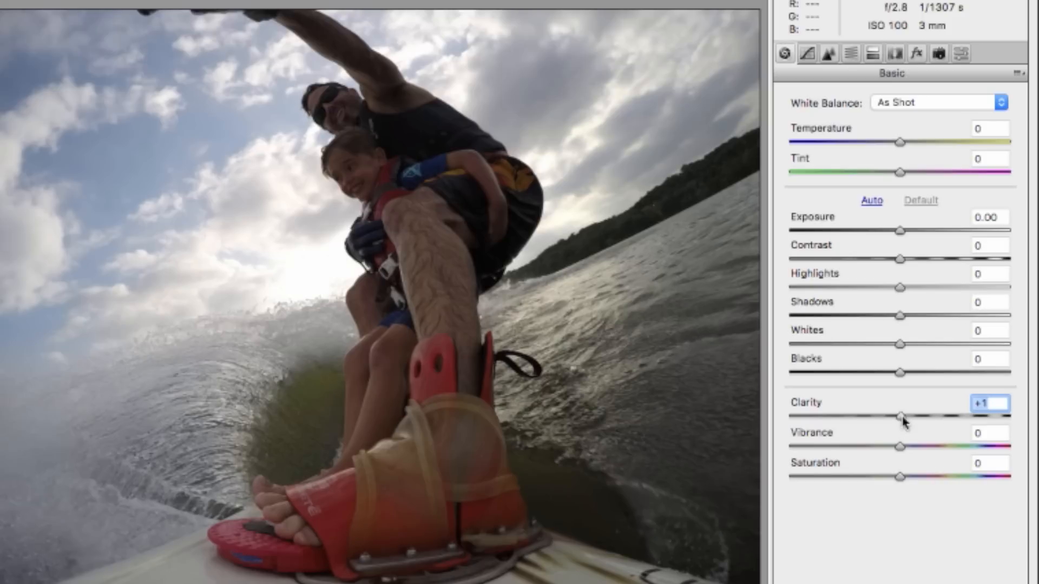
pyautogui.moveTo(902, 416); pyautogui.dragTo(960, 416)
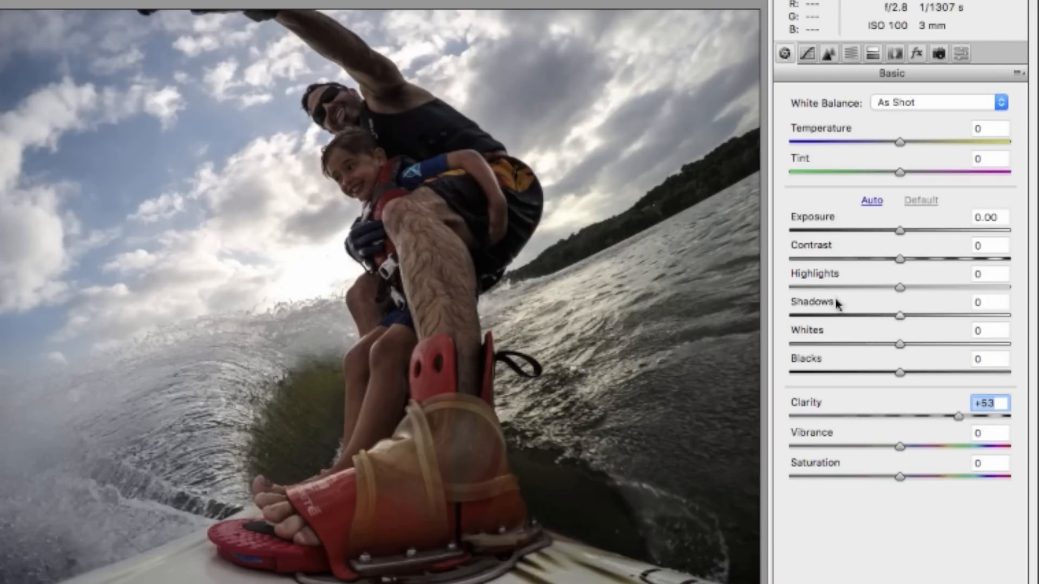
pyautogui.moveTo(837, 288); pyautogui.dragTo(770, 290)
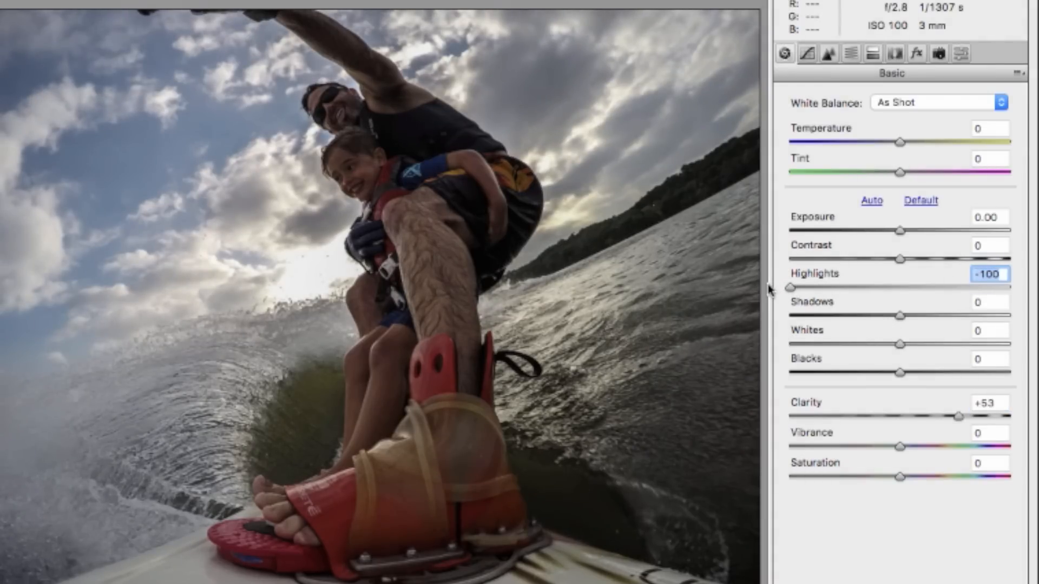
pyautogui.moveTo(901, 316); pyautogui.dragTo(1022, 319)
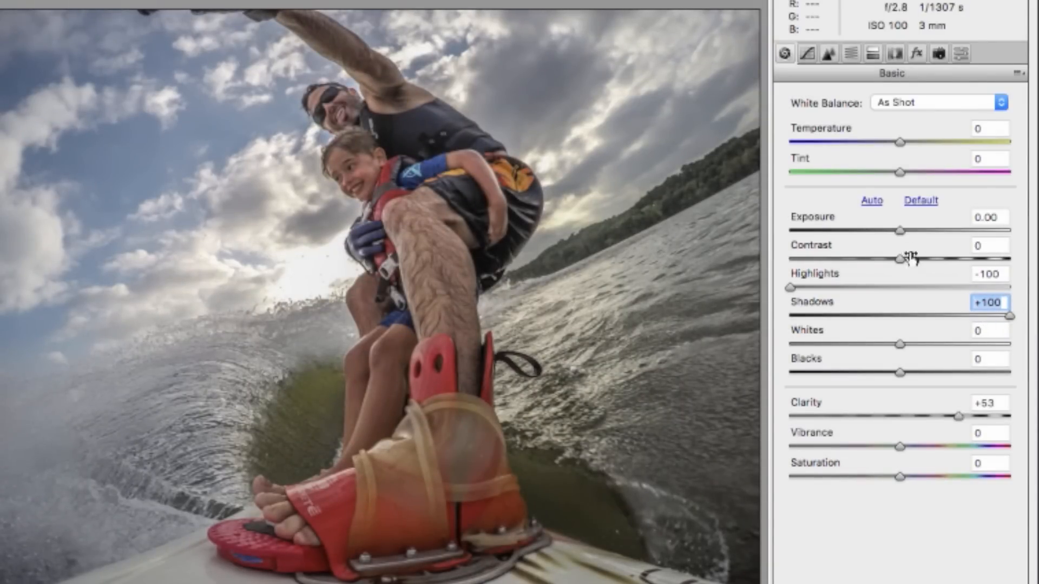
# - Set Exposure to +0.30, Contrast to +46 and Vibrance to +38, and apply the Camera Raw Filter
pyautogui.click(902, 232)
pyautogui.moveTo(901, 231)
pyautogui.mouseDown()
pyautogui.moveTo(911, 262)
pyautogui.moveTo(953, 264)
pyautogui.moveTo(911, 233)
pyautogui.mouseUp()
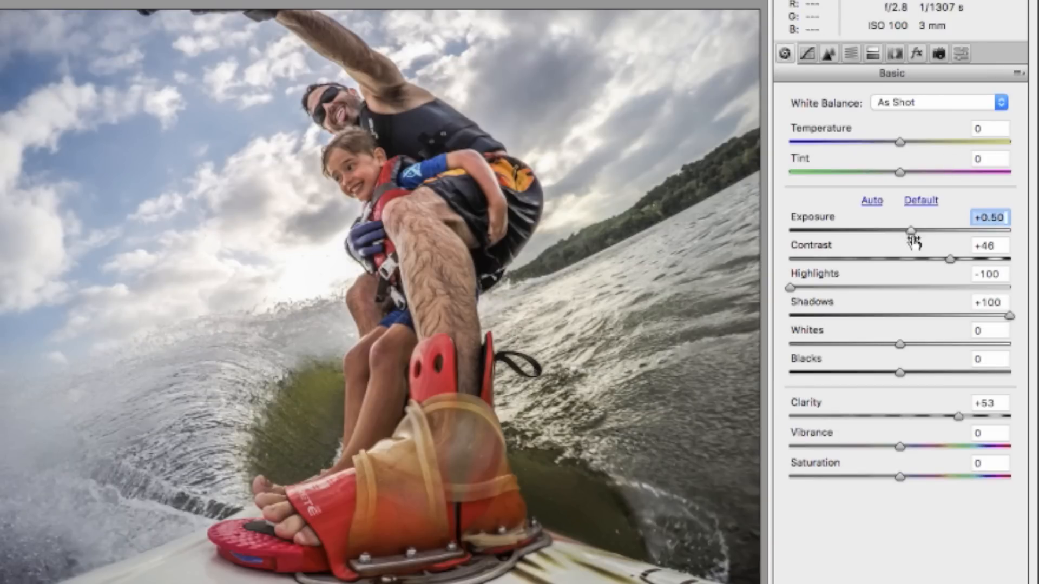
pyautogui.moveTo(912, 232); pyautogui.dragTo(912, 234)
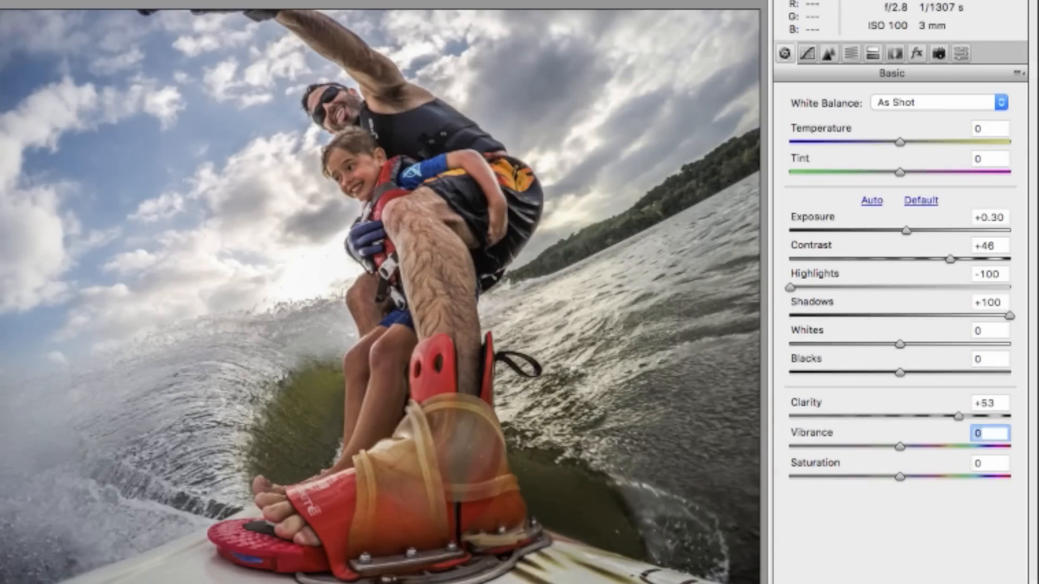
pyautogui.moveTo(900, 447); pyautogui.dragTo(943, 454)
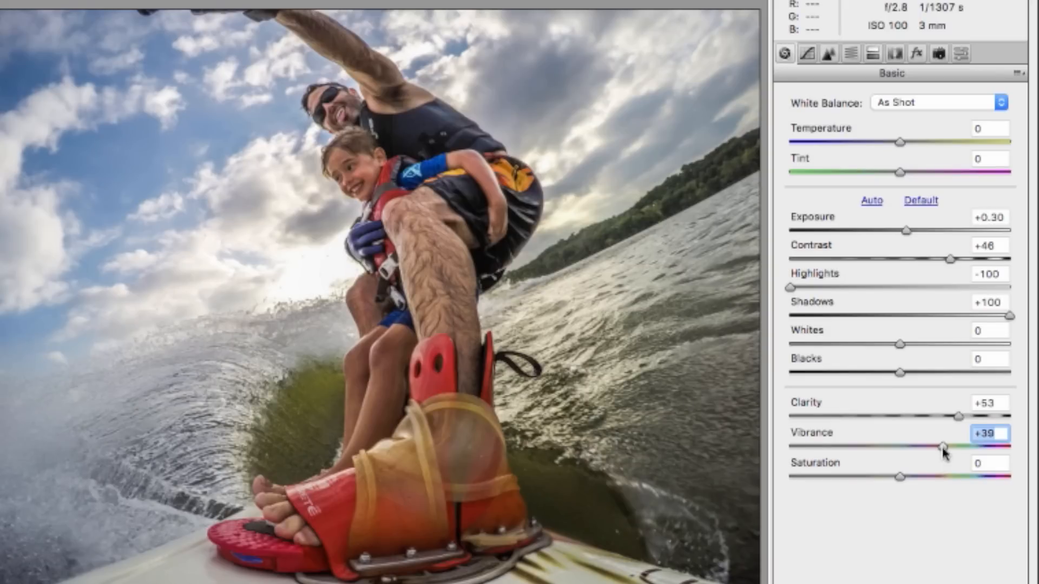
pyautogui.moveTo(943, 453); pyautogui.dragTo(942, 454)
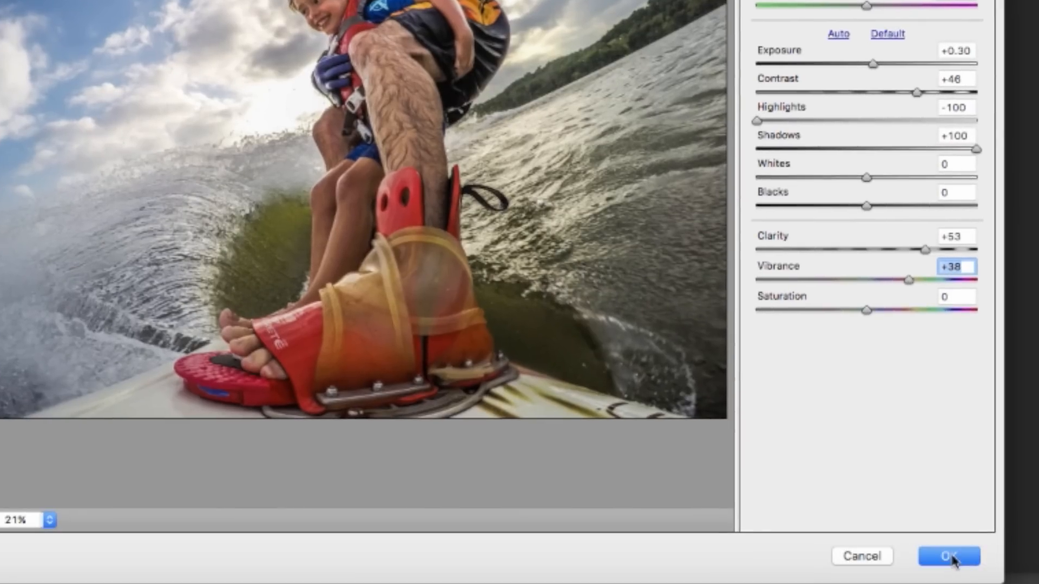
pyautogui.click(951, 558)
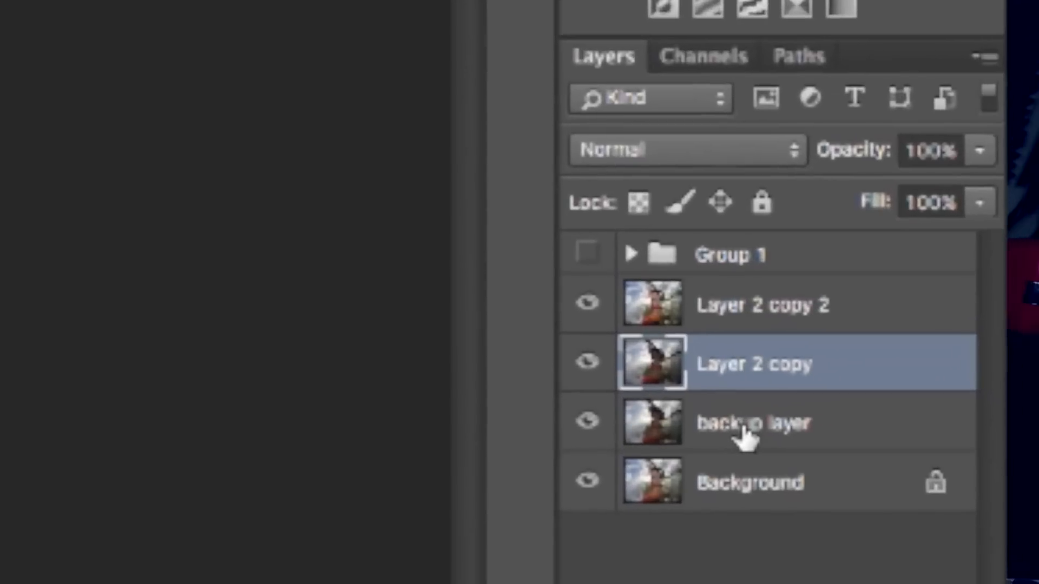
# - Group the layers Layer 2 copy and backup layer, and name the group "backup layers"
pyautogui.keyDown('shift'); pyautogui.click(743, 430); pyautogui.keyUp('shift')
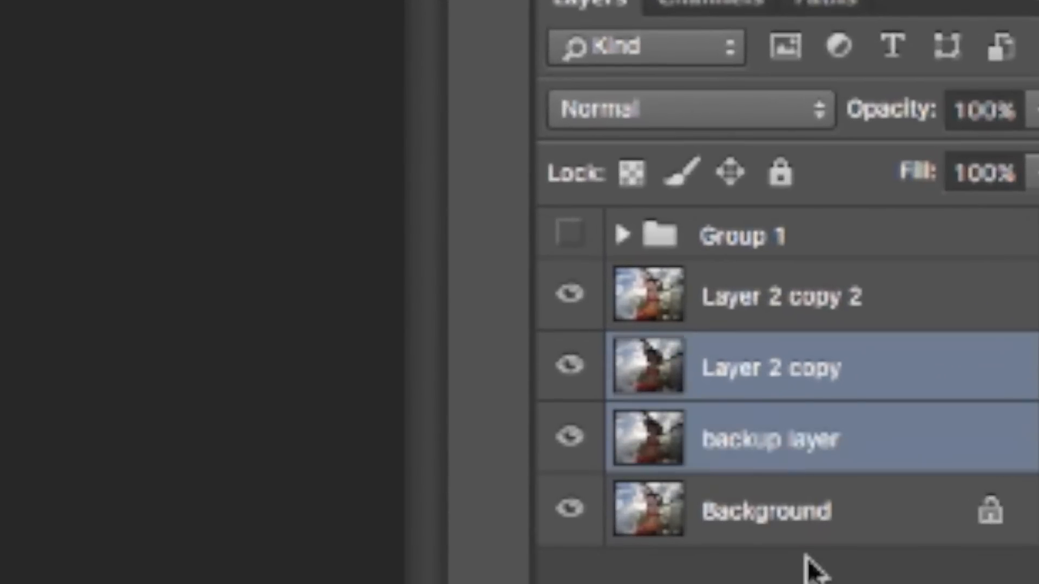
pyautogui.hotkey('ctrl', 'g')
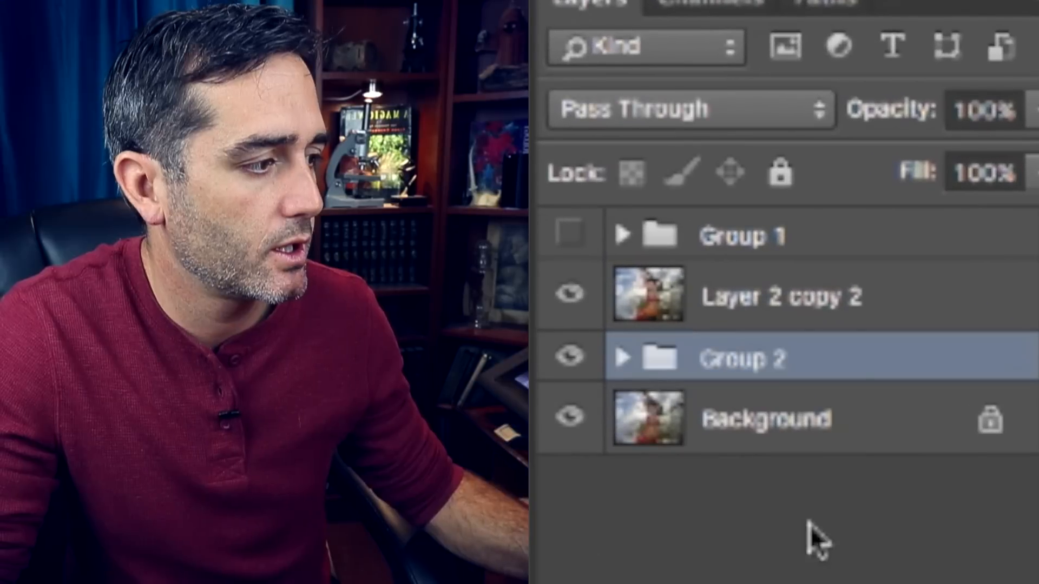
pyautogui.doubleClick(760, 360)
pyautogui.write('backup layers')
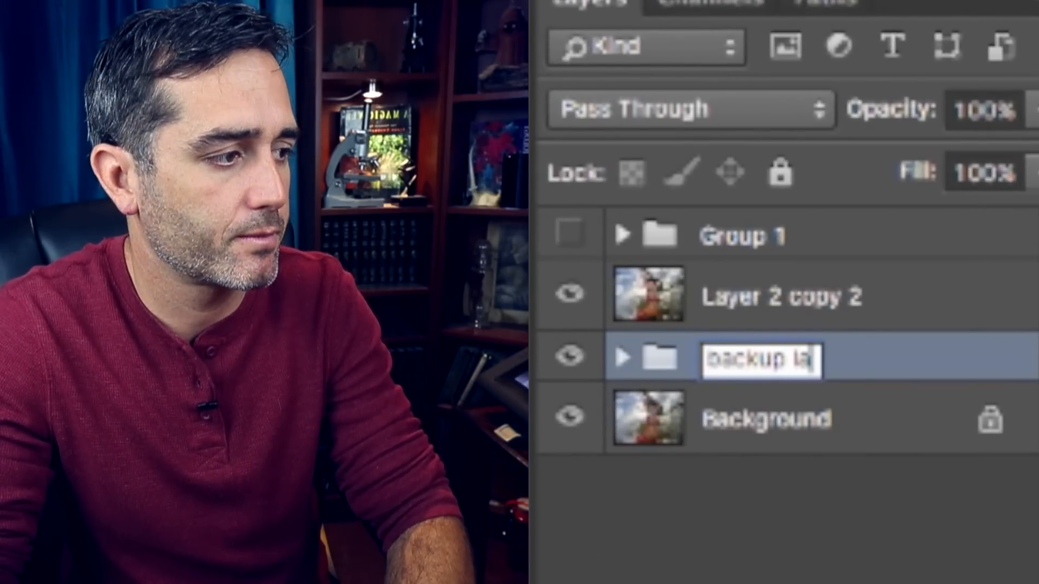
pyautogui.press('Return')
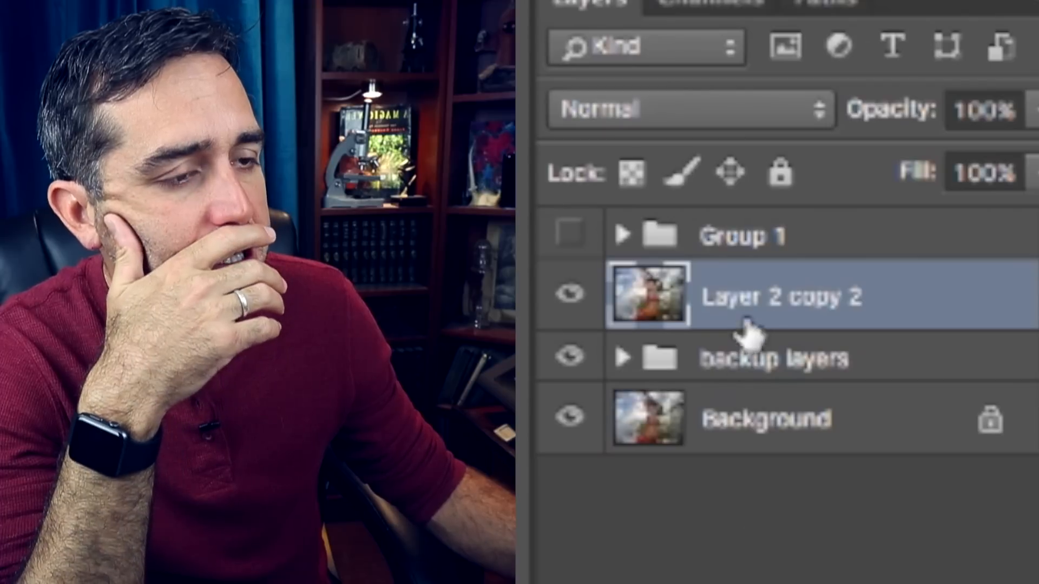
# - Rename the layer Layer 2 copy 2 as "base layer - people"
pyautogui.doubleClick(746, 303)
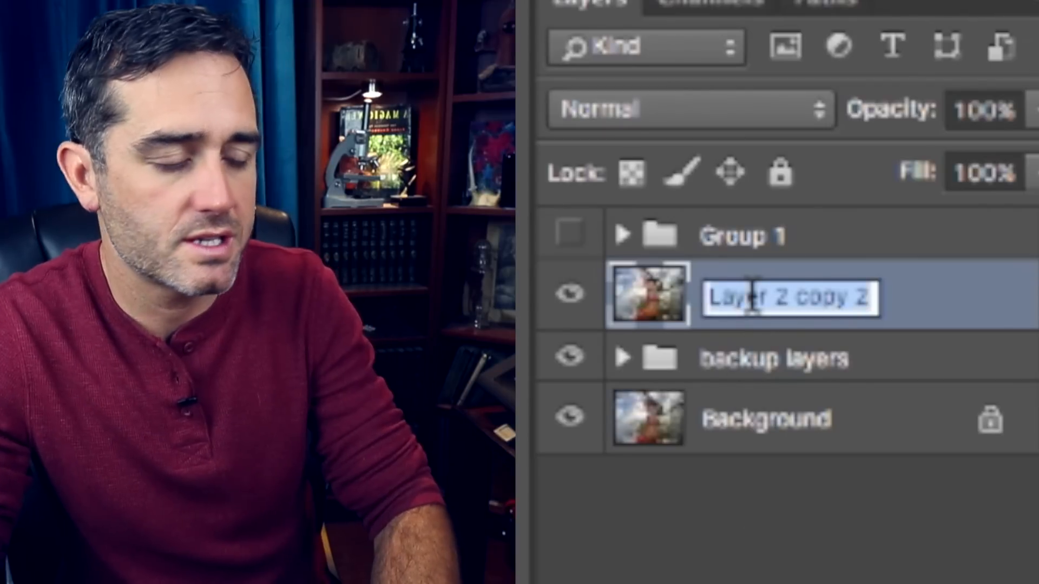
pyautogui.write('base laye')
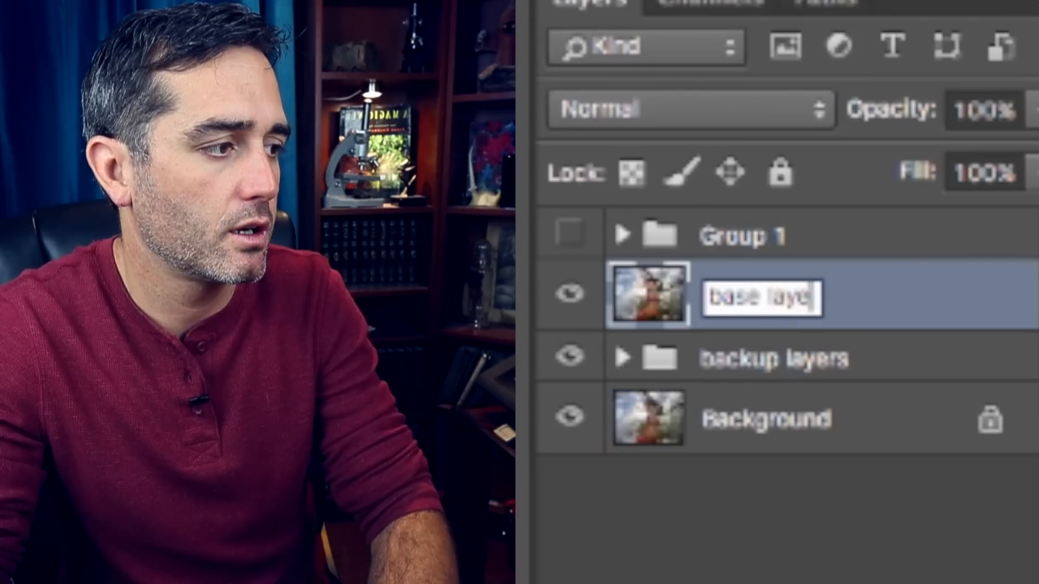
pyautogui.write('r - people')
pyautogui.press('Return')
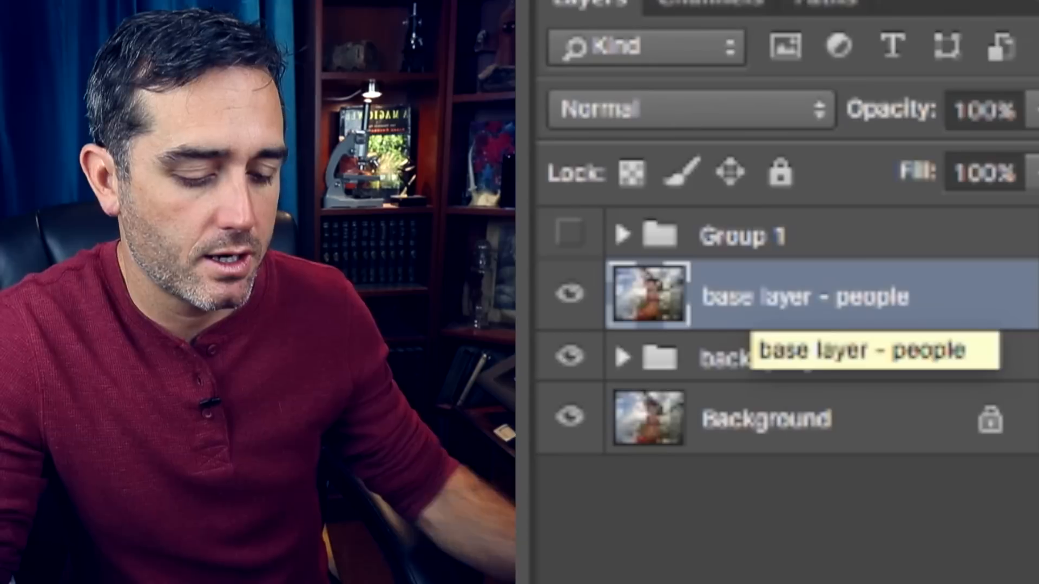
# - Duplicate the base layer - people twice and rename the lower copy "water" and the upper copy "sky"
pyautogui.hotkey('ctrl', 'j')
pyautogui.hotkey('ctrl', 'j')
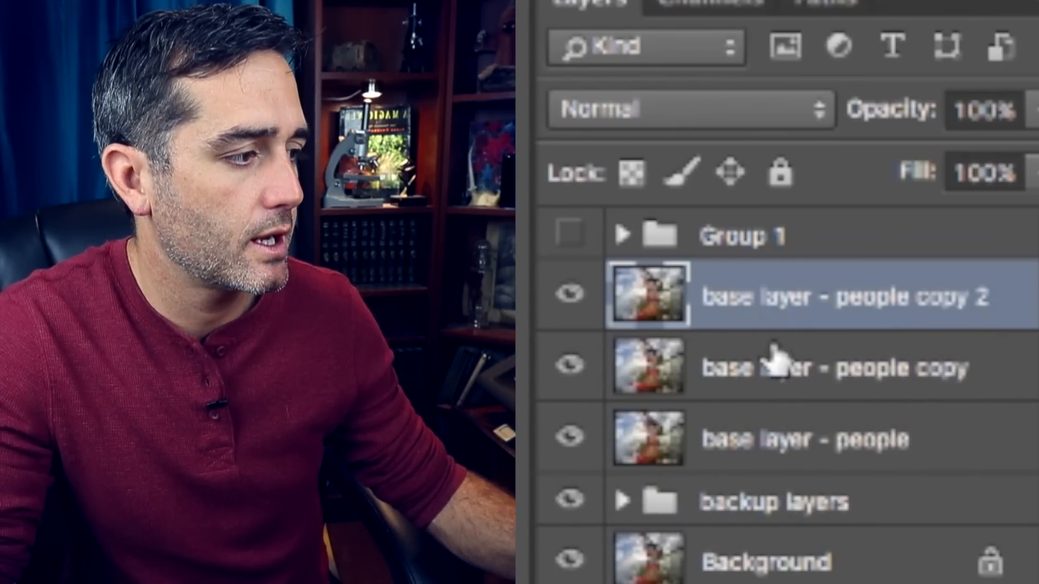
pyautogui.doubleClick(773, 365)
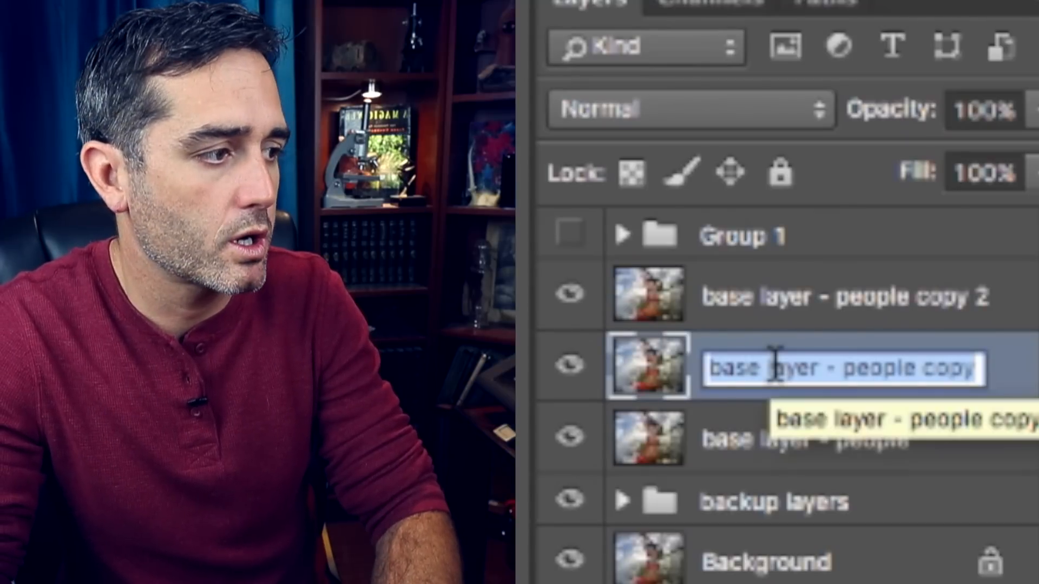
pyautogui.write('water')
pyautogui.press('Return')
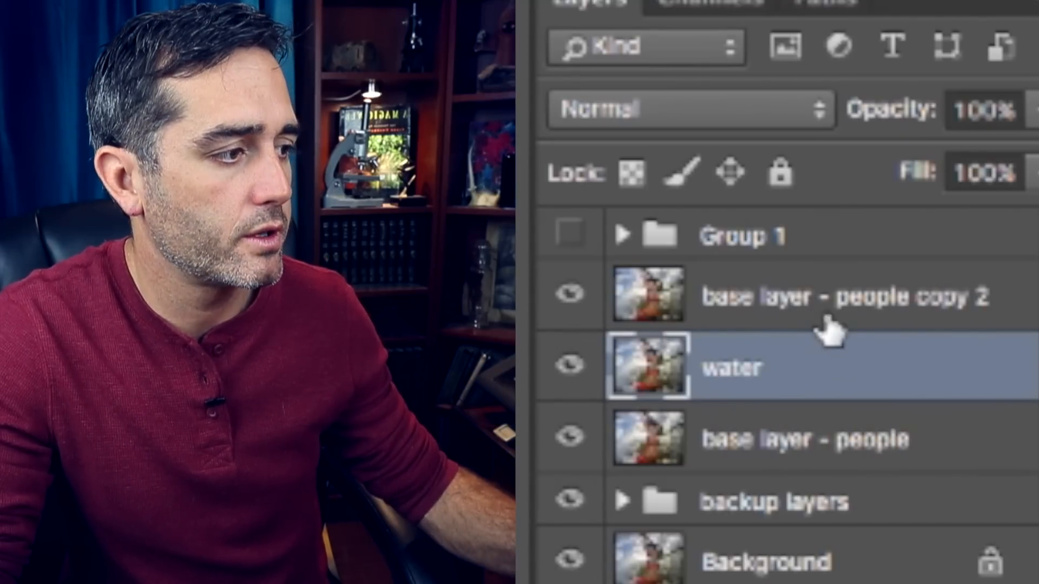
pyautogui.doubleClick(828, 297)
pyautogui.write('sky')
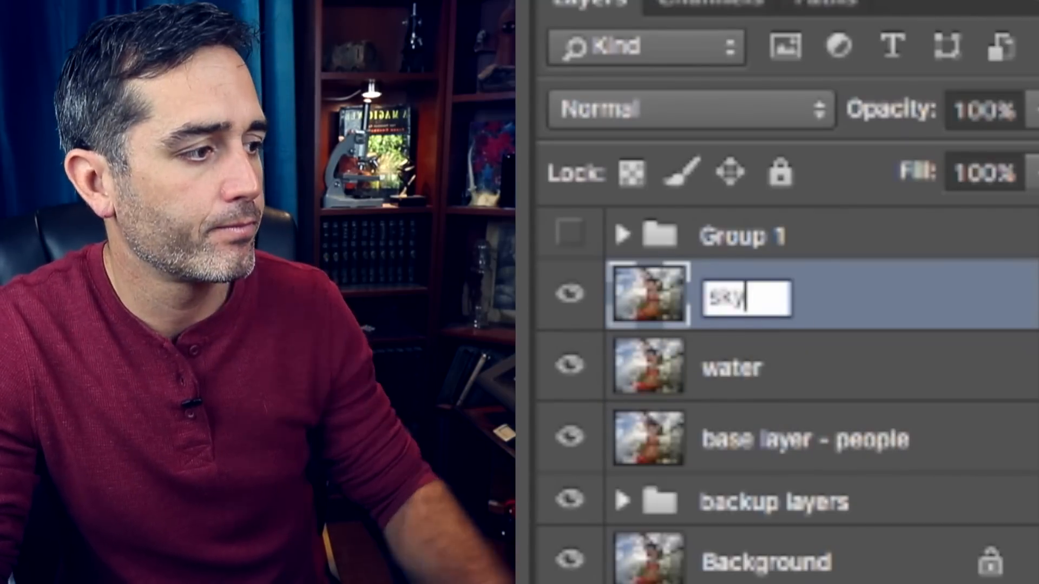
pyautogui.press('Return')
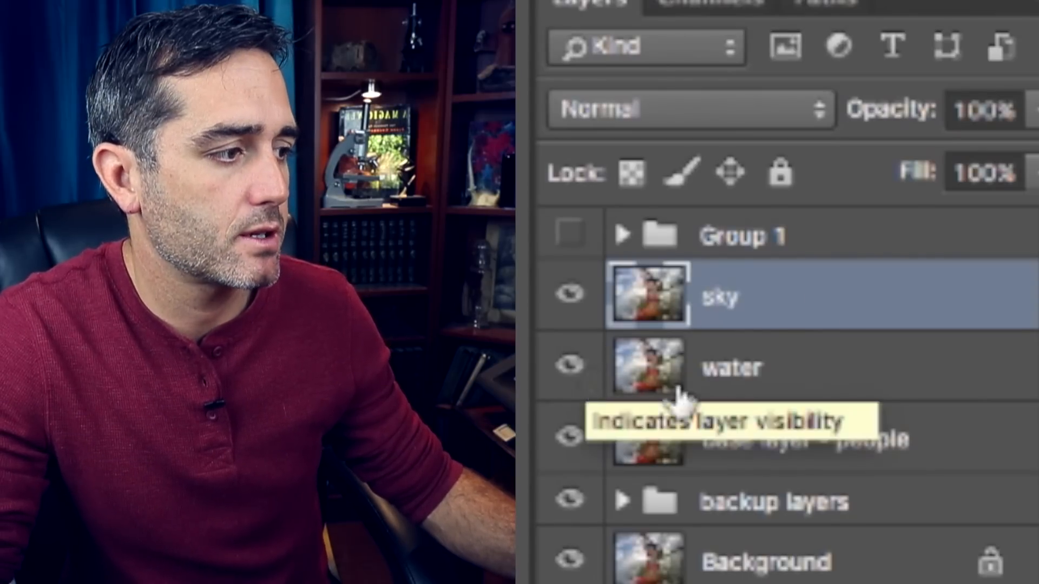
# - Apply Hue/Saturation to the water layer's Yellows with Hue +89, Saturation +41 and Lightness +29
pyautogui.click(744, 393)
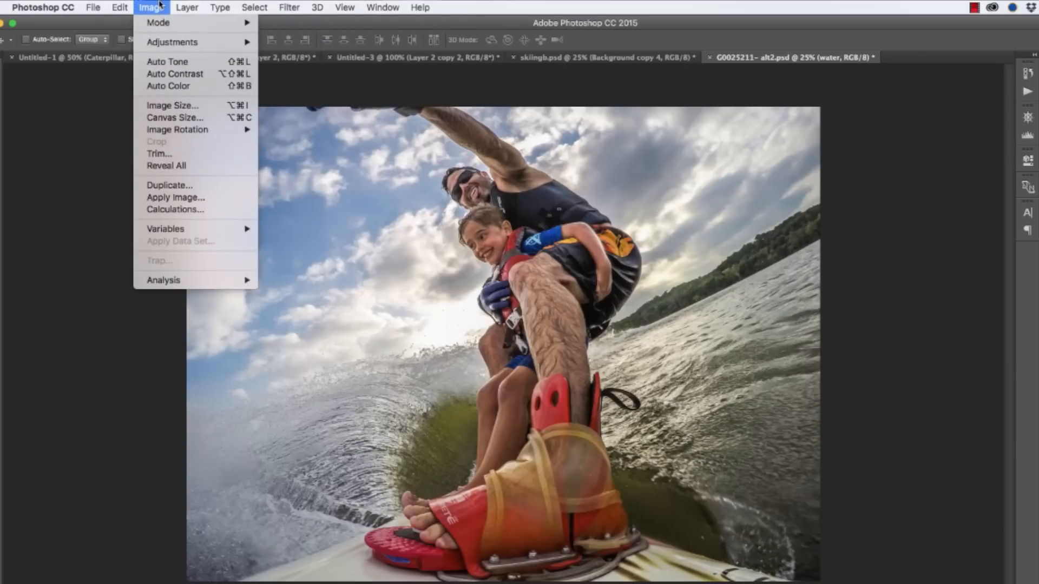
pyautogui.moveTo(168, 44)
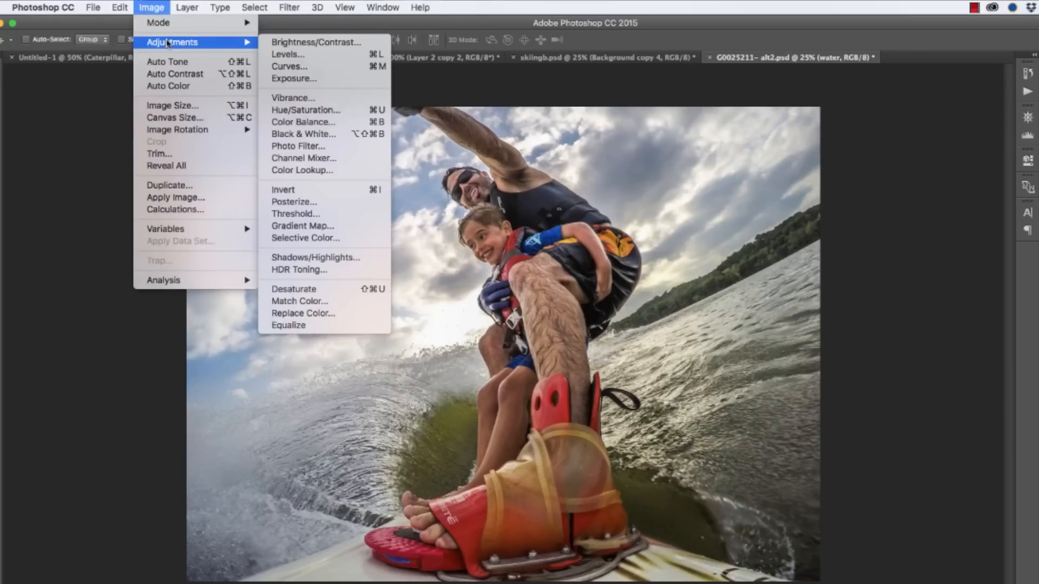
pyautogui.click(291, 111)
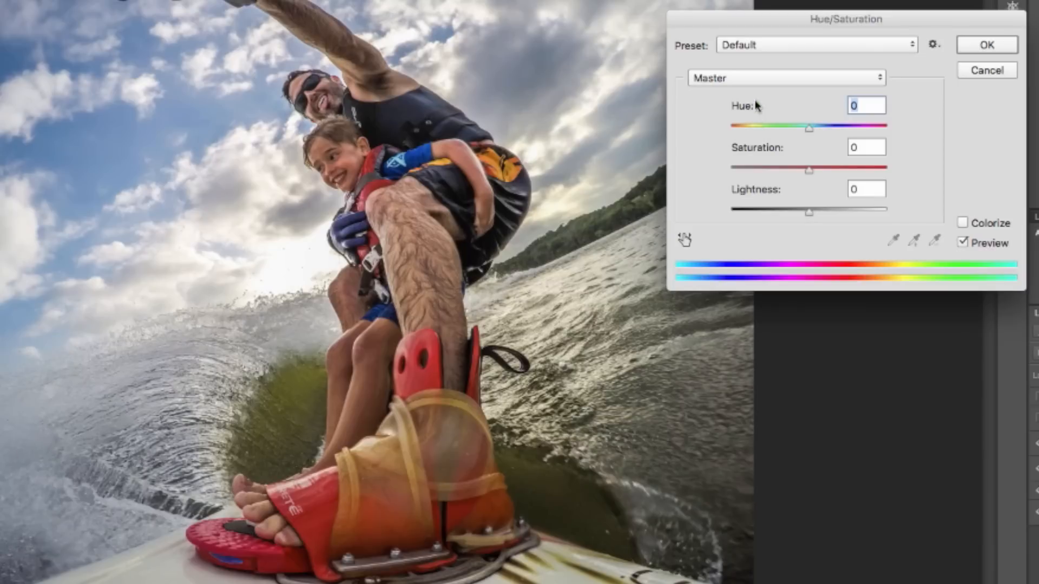
pyautogui.click(750, 80)
pyautogui.click(746, 106)
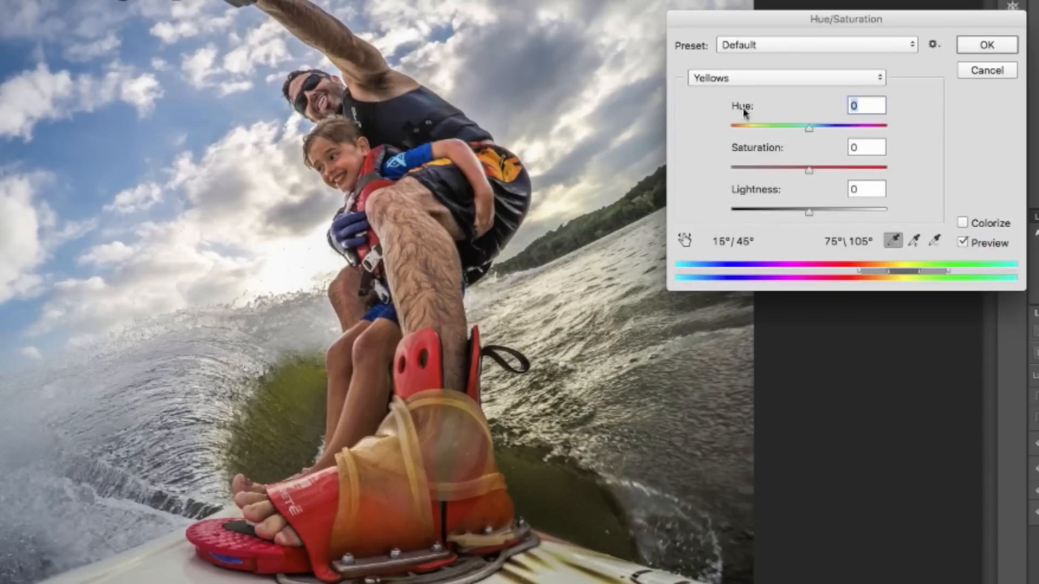
pyautogui.moveTo(809, 128); pyautogui.dragTo(833, 128)
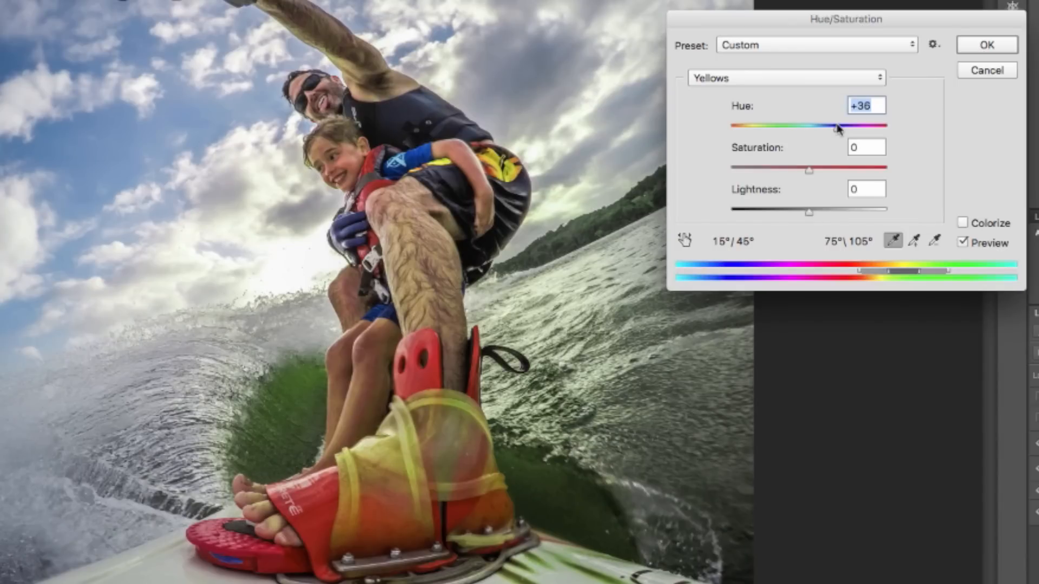
pyautogui.moveTo(841, 129); pyautogui.dragTo(868, 126)
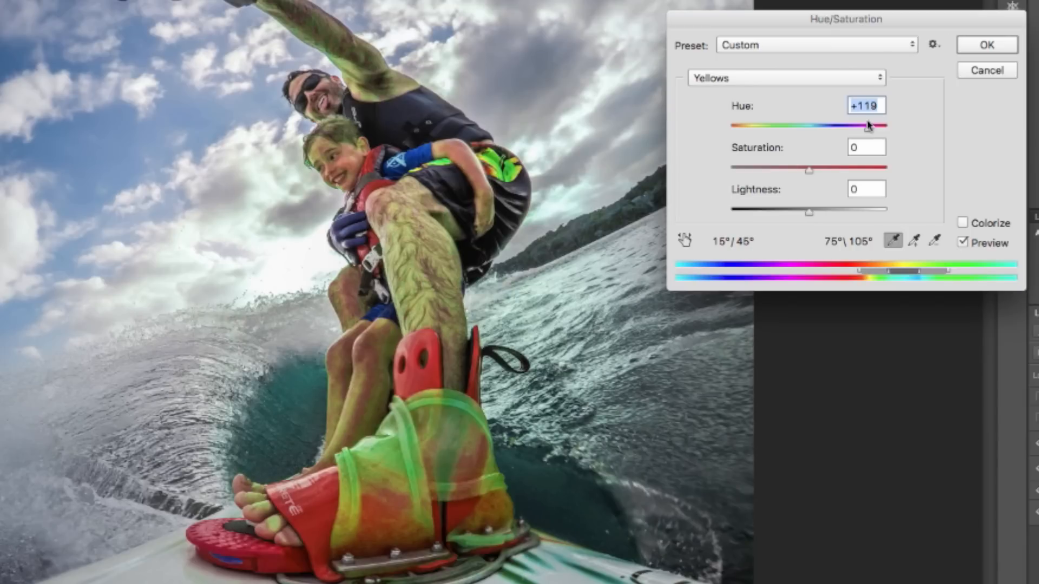
pyautogui.moveTo(864, 124); pyautogui.dragTo(868, 120)
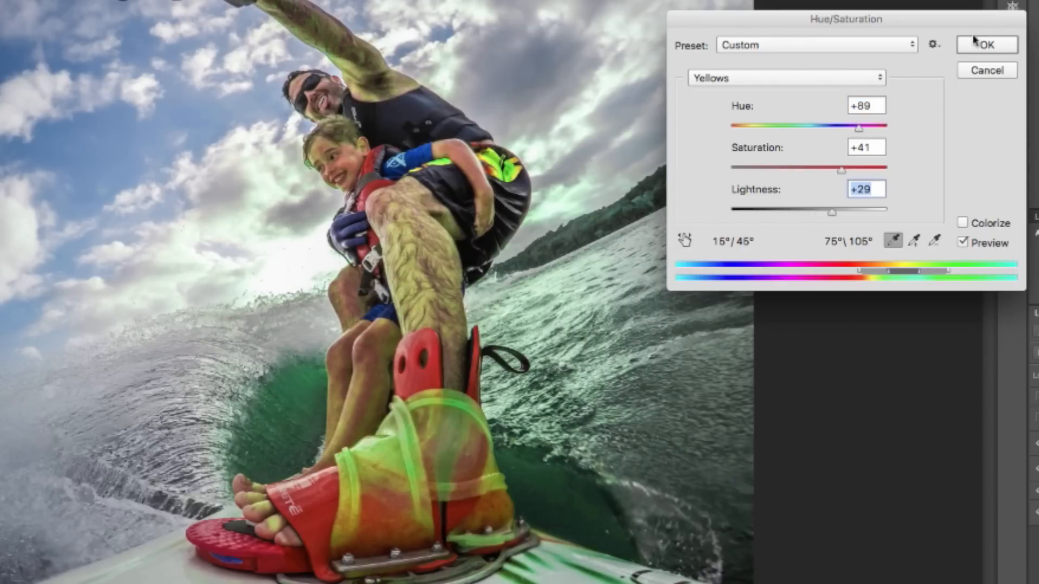
pyautogui.click(977, 44)
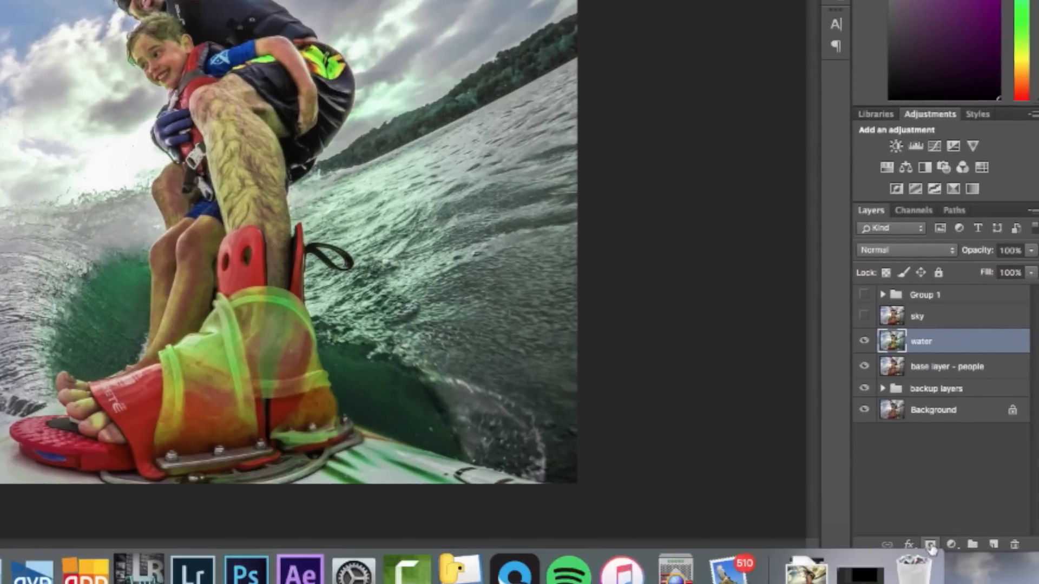
# - Add a layer mask to the water layer and paint it black with an enlarged brush over the sky, shoreline and riders' upper bodies
pyautogui.click(930, 544)
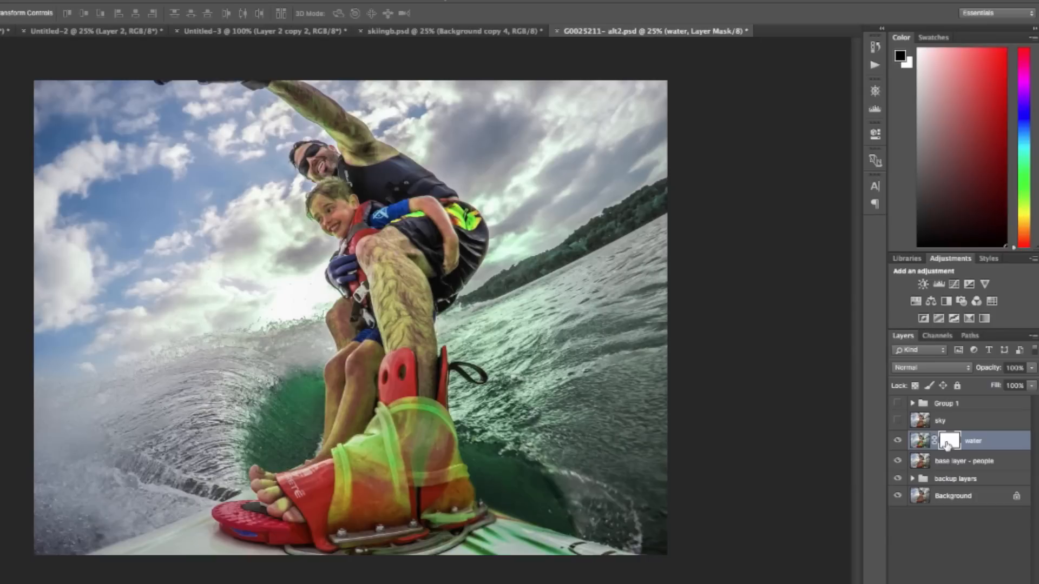
pyautogui.press('b')
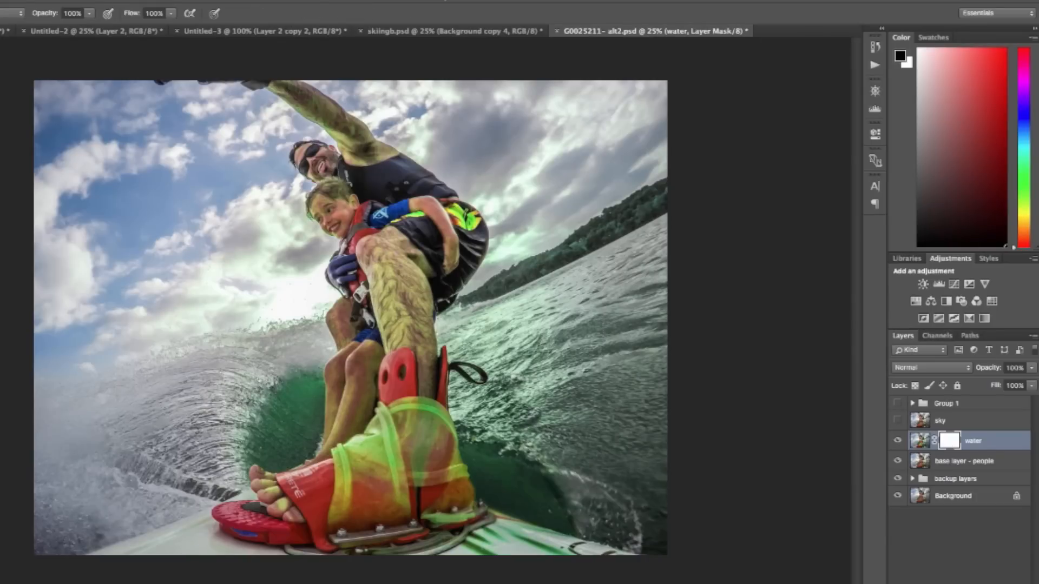
pyautogui.press(']')
pyautogui.press(']')
pyautogui.press(']')
pyautogui.press(']')
pyautogui.press(']')
pyautogui.press(']')
pyautogui.press(']')
pyautogui.press(']')
pyautogui.press(']')
pyautogui.press(']')
pyautogui.moveTo(1, 334)
pyautogui.mouseDown()
pyautogui.moveTo(547, 123)
pyautogui.moveTo(214, 134)
pyautogui.moveTo(65, 119)
pyautogui.moveTo(504, 125)
pyautogui.moveTo(619, 139)
pyautogui.moveTo(392, 292)
pyautogui.moveTo(398, 264)
pyautogui.mouseUp()
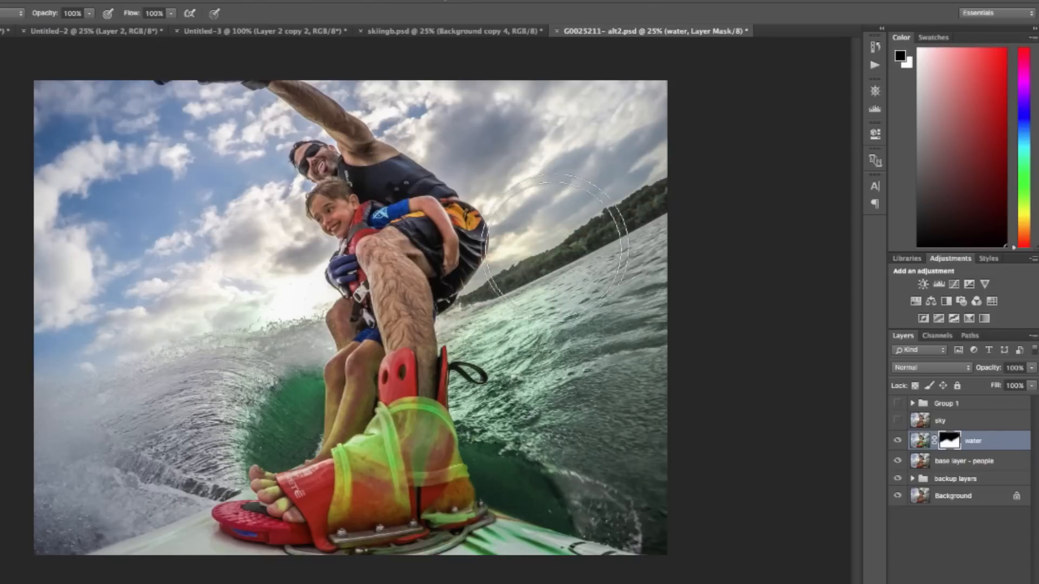
# - Paint the water mask black with a smaller brush over the riders' legs, the foot binding and the board
pyautogui.press('[')
pyautogui.press('[')
pyautogui.press('[')
pyautogui.press('[')
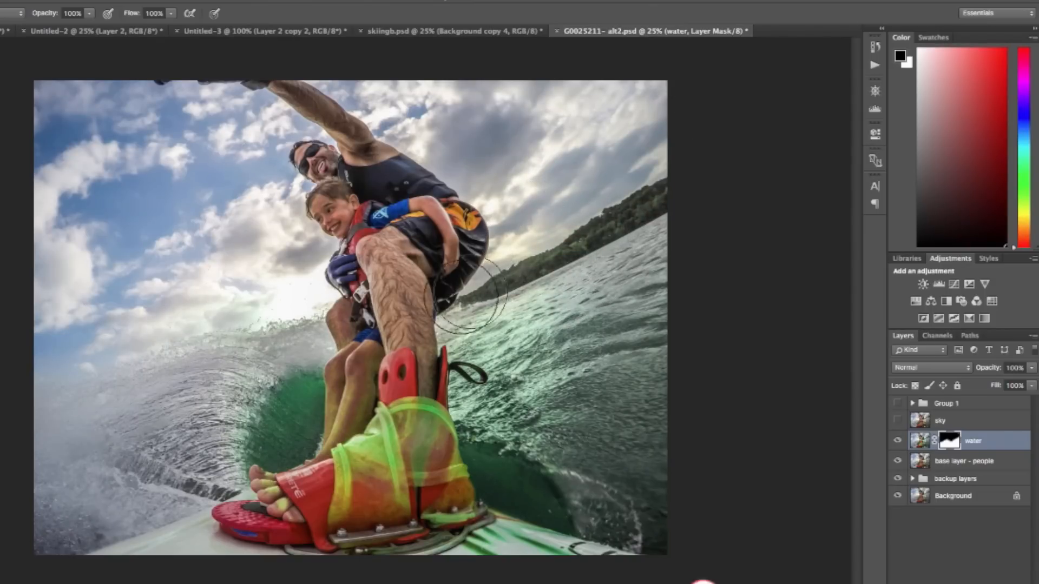
pyautogui.moveTo(416, 429)
pyautogui.mouseDown()
pyautogui.moveTo(407, 449)
pyautogui.moveTo(393, 423)
pyautogui.mouseUp()
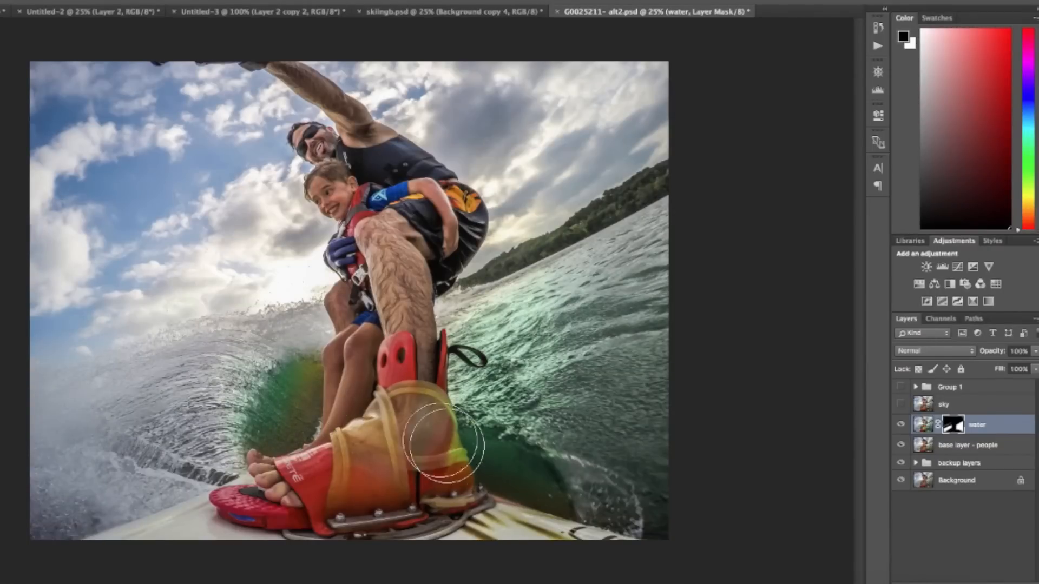
# - Touch up the water mask around the wave behind the legs and the binding, and set the water layer's opacity to 90%
pyautogui.press('x')
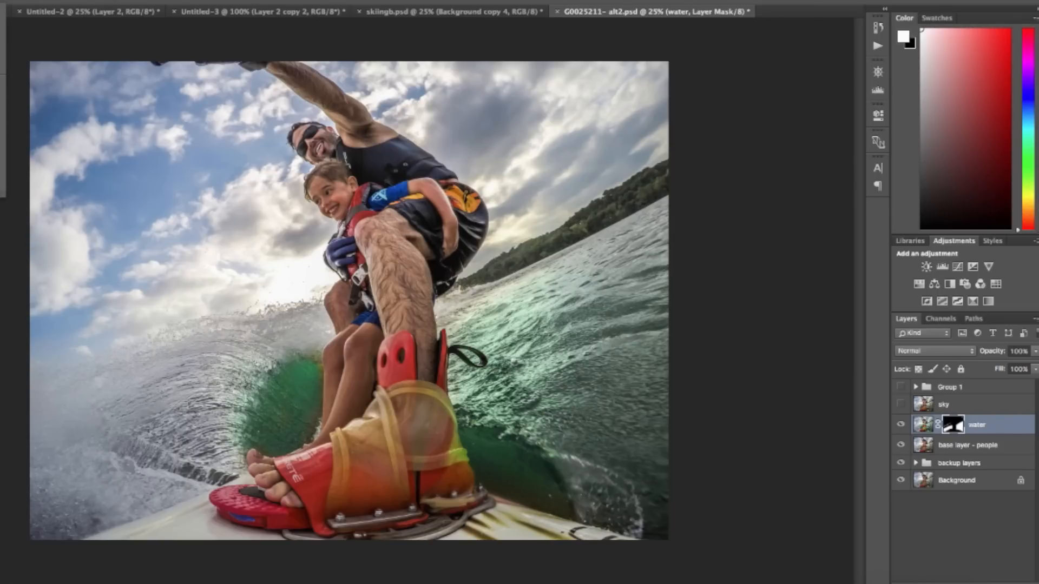
pyautogui.click(277, 427)
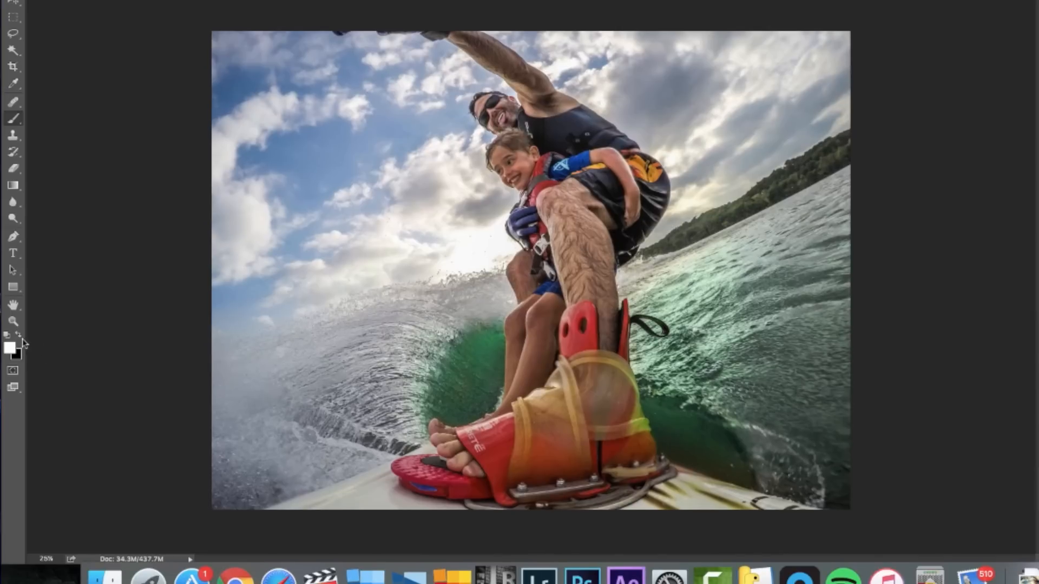
pyautogui.click(19, 335)
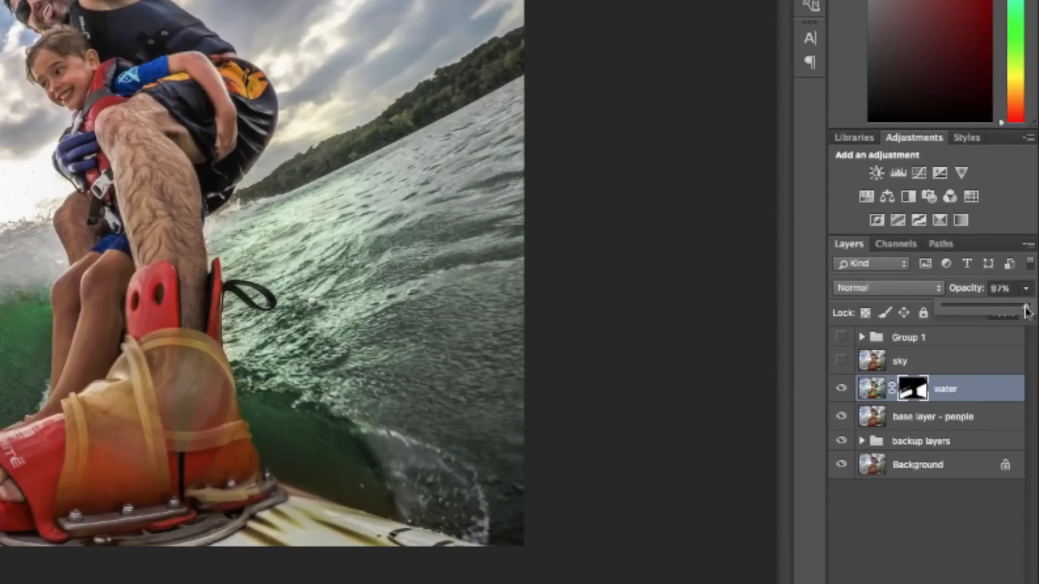
pyautogui.moveTo(1024, 313); pyautogui.dragTo(1019, 314)
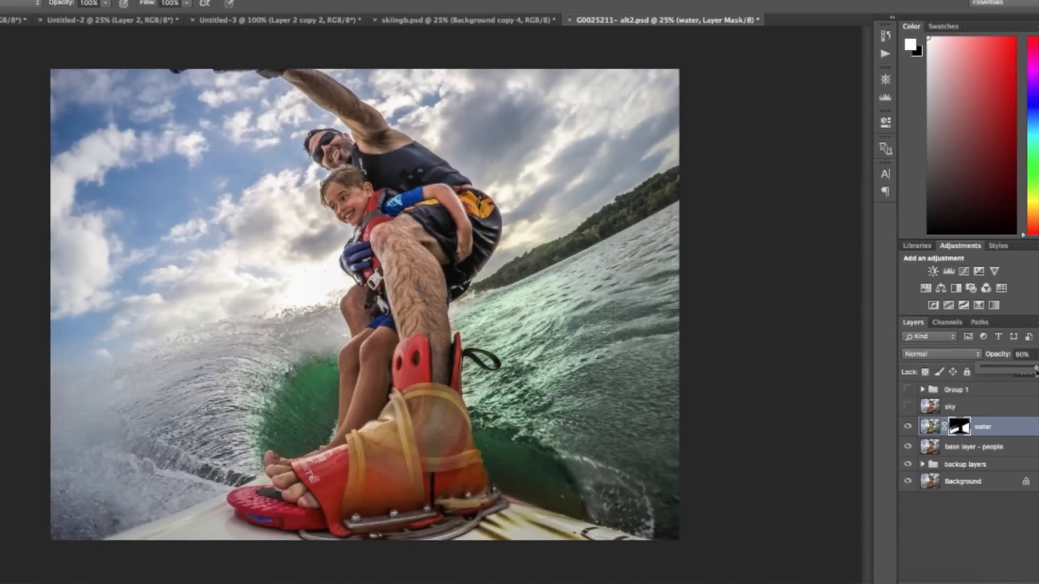
# - Show the sky layer, add a layer mask to it, and paint the mask black over the water area
pyautogui.click(908, 407)
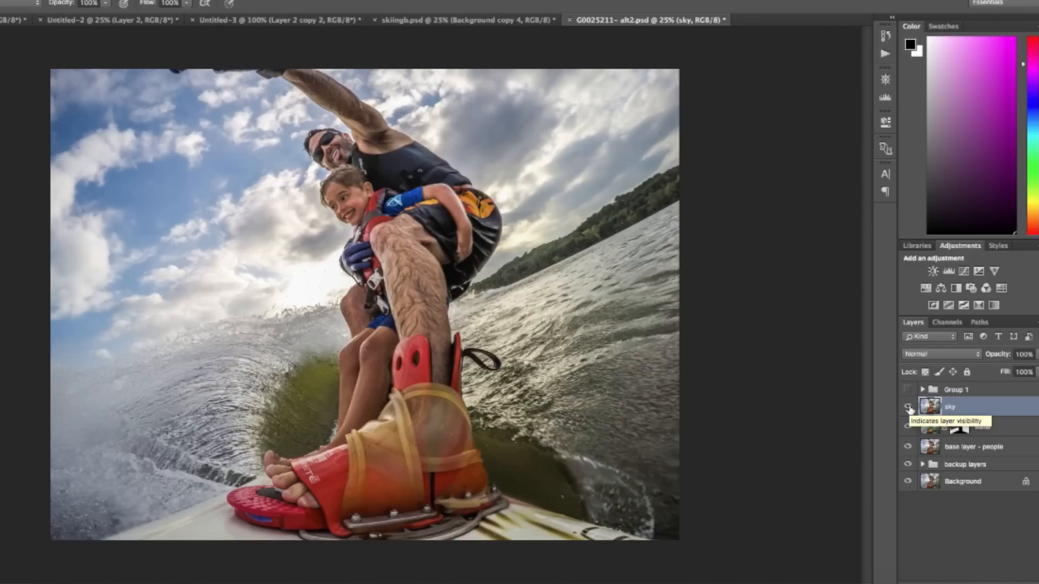
pyautogui.click(961, 583)
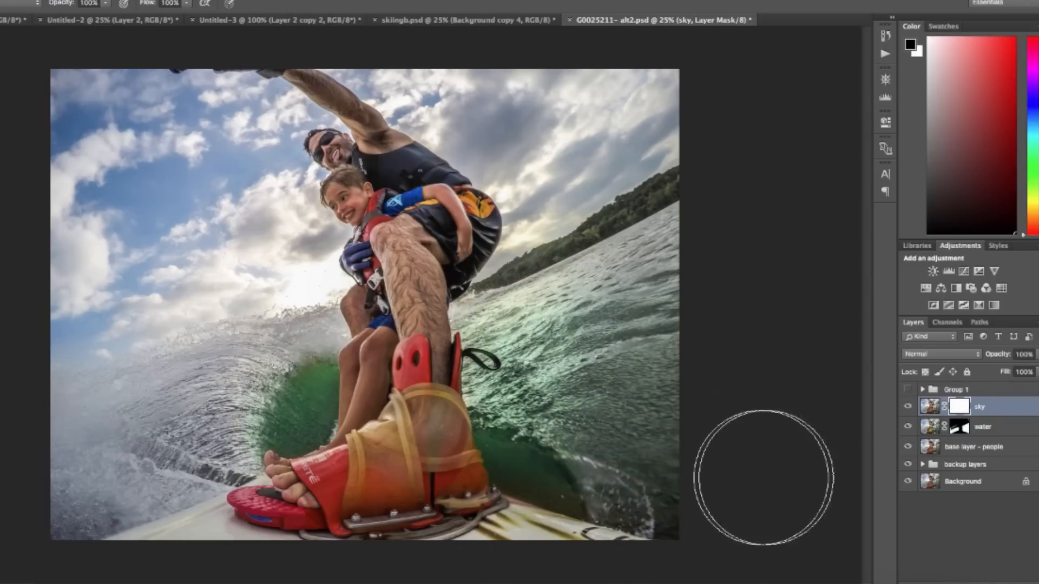
pyautogui.moveTo(763, 478)
pyautogui.mouseDown()
pyautogui.moveTo(516, 373)
pyautogui.moveTo(150, 506)
pyautogui.moveTo(399, 364)
pyautogui.moveTo(263, 414)
pyautogui.moveTo(631, 331)
pyautogui.moveTo(639, 424)
pyautogui.moveTo(728, 476)
pyautogui.moveTo(857, 441)
pyautogui.mouseUp()
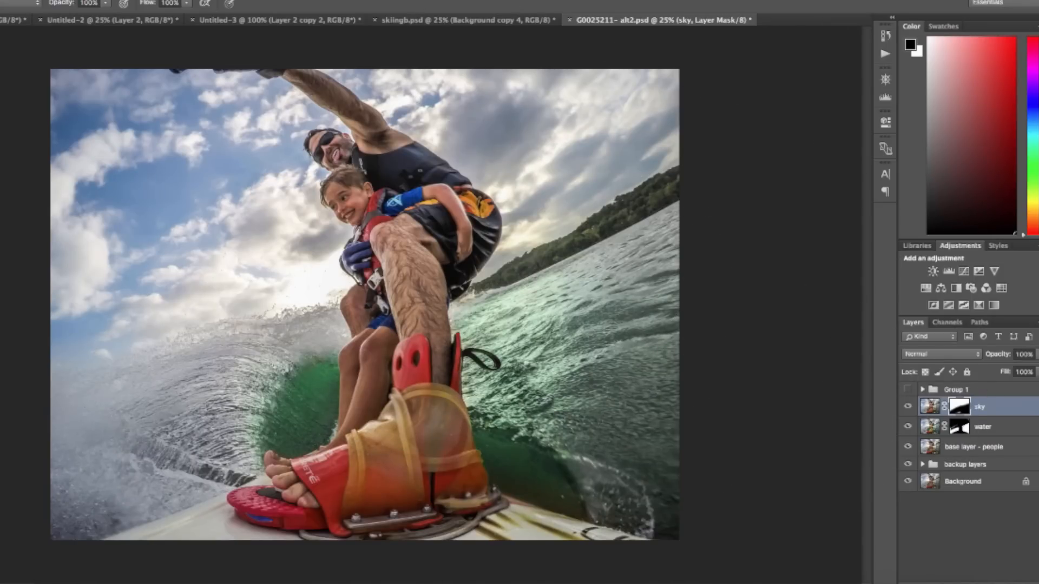
pyautogui.click(154, 0)
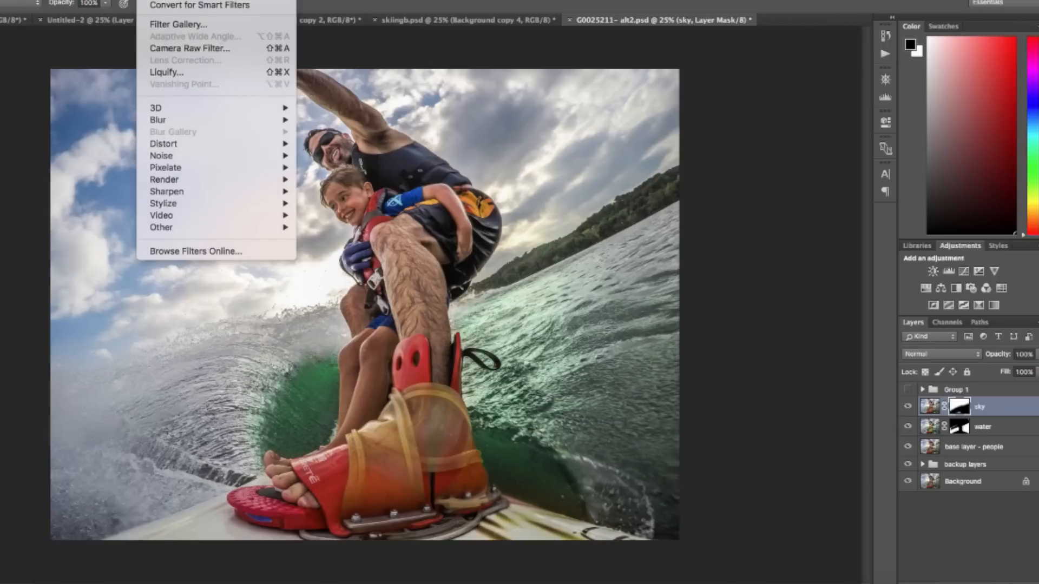
pyautogui.click(190, 48)
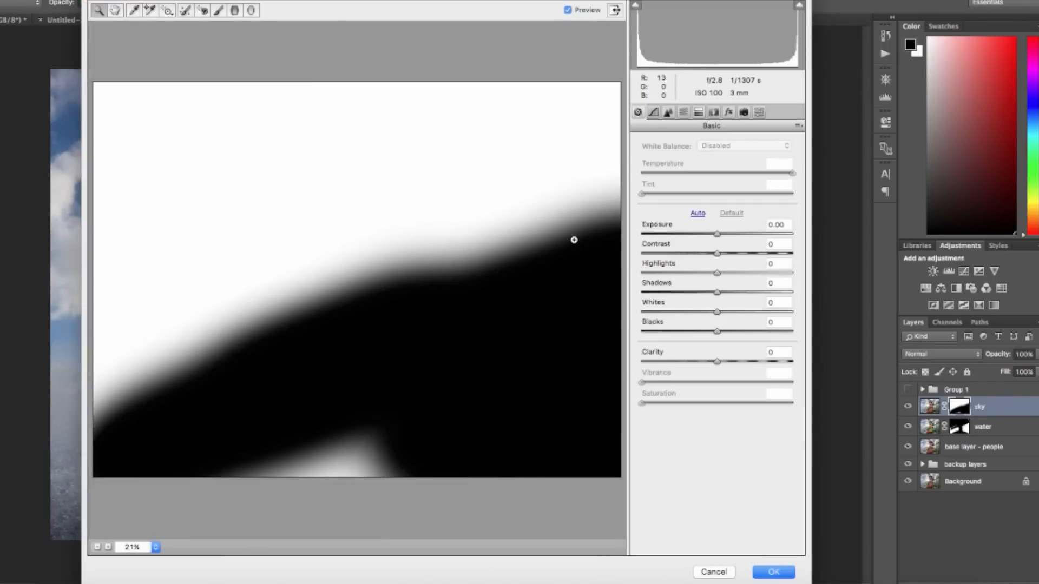
pyautogui.click(721, 577)
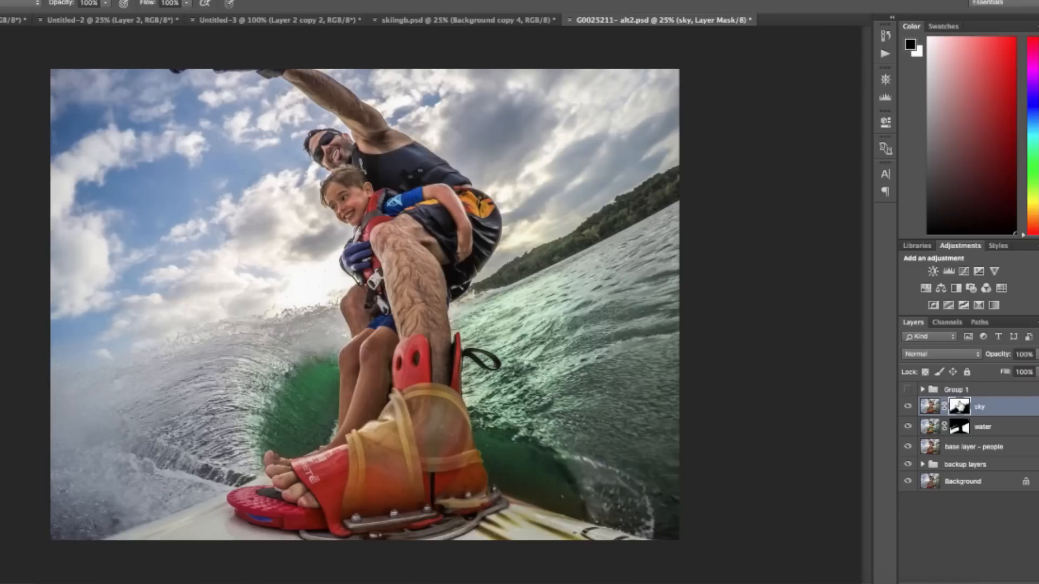
# - Open the sky layer's image in the Camera Raw Filter and split-tone its highlights with hue 56 and saturation 56
pyautogui.click(930, 407)
pyautogui.click(157, 1)
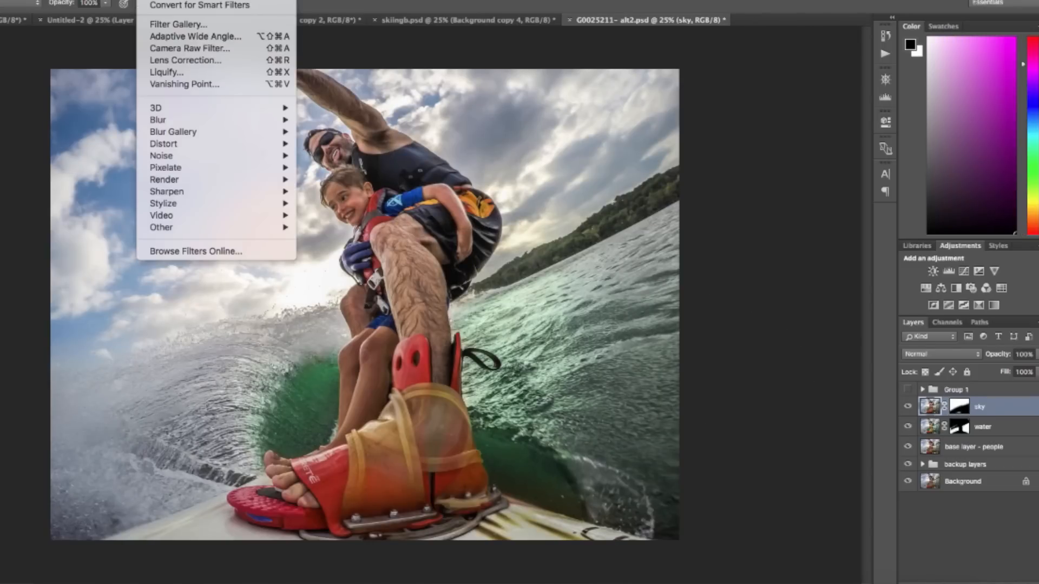
pyautogui.click(181, 48)
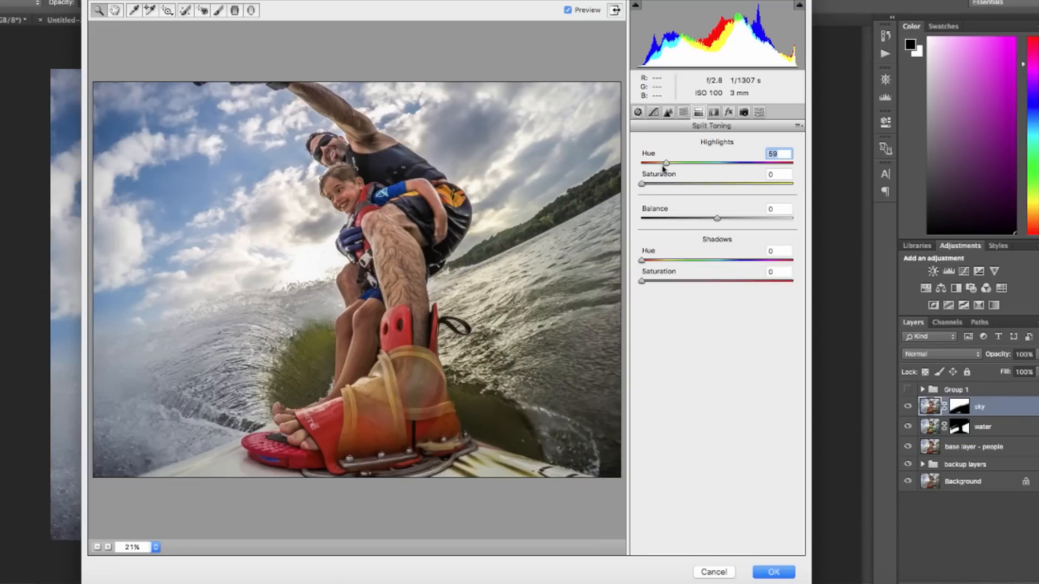
pyautogui.moveTo(663, 168); pyautogui.dragTo(633, 165)
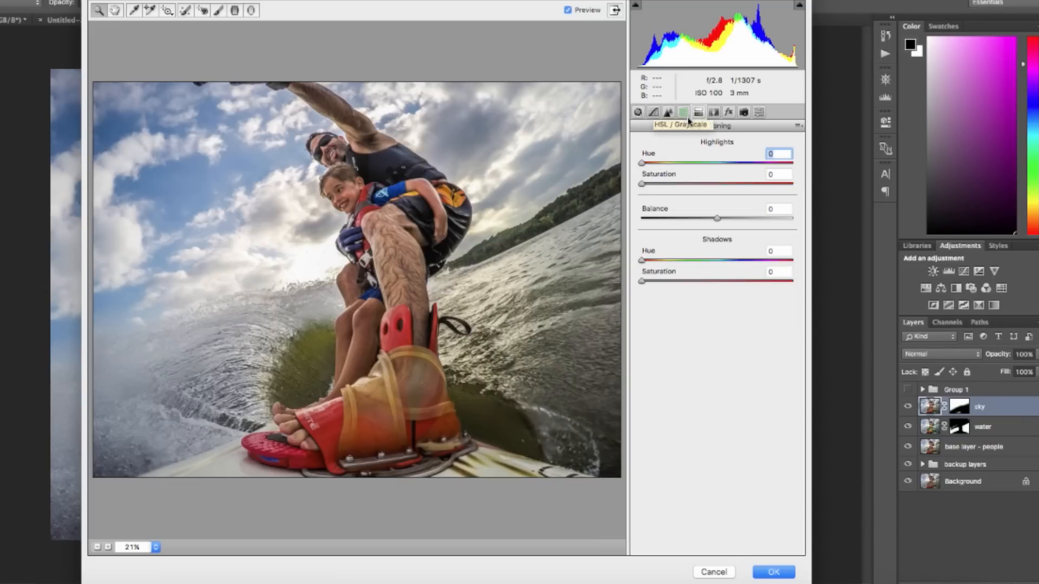
pyautogui.moveTo(643, 167); pyautogui.dragTo(660, 167)
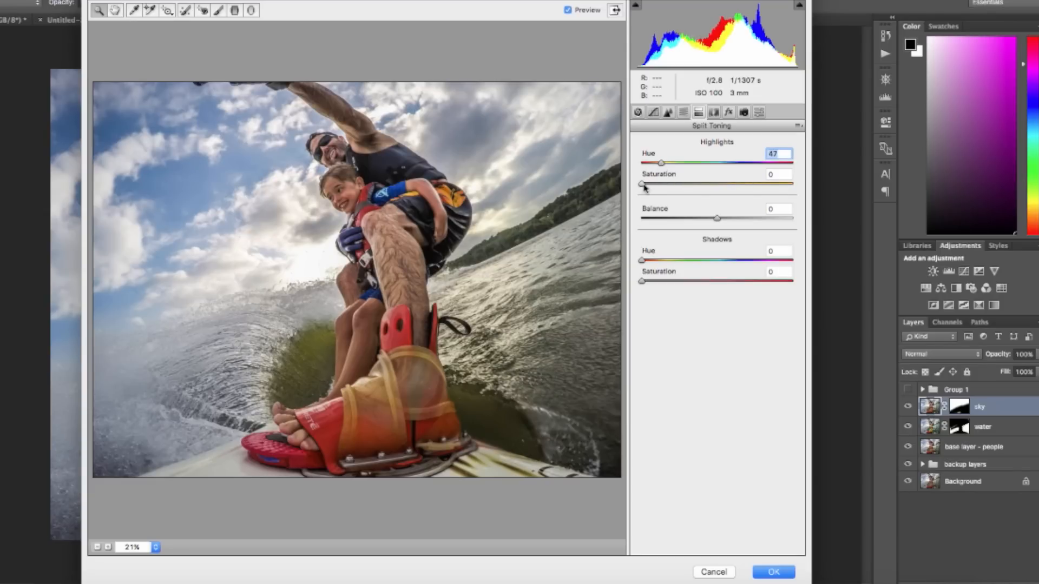
pyautogui.moveTo(644, 188); pyautogui.dragTo(727, 188)
# - In the Camera Raw basic adjustments, set the sky's contrast to +66, highlights to -98 and shadows to -73
pyautogui.click(639, 113)
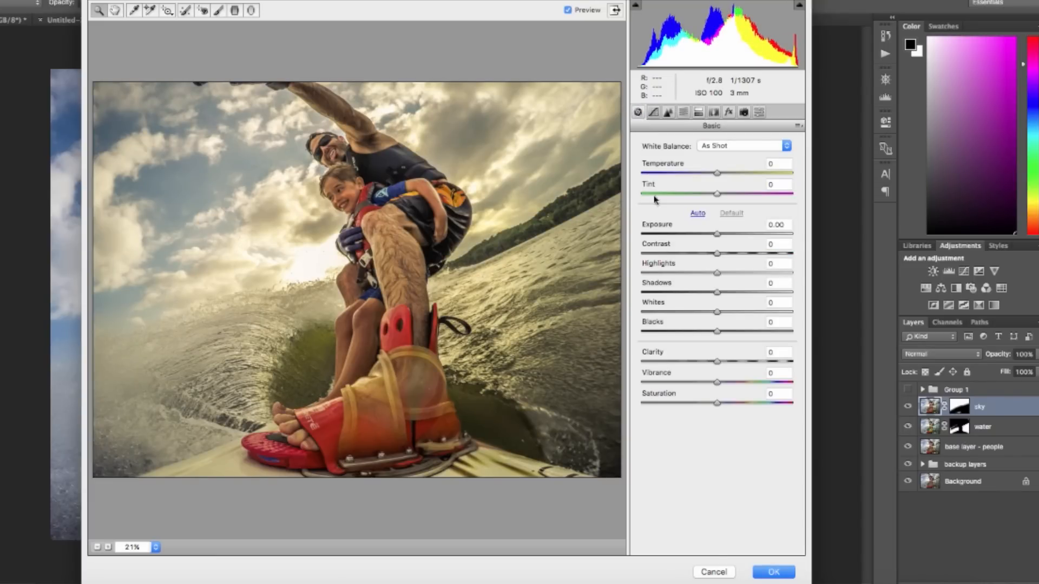
pyautogui.moveTo(719, 253); pyautogui.dragTo(644, 274)
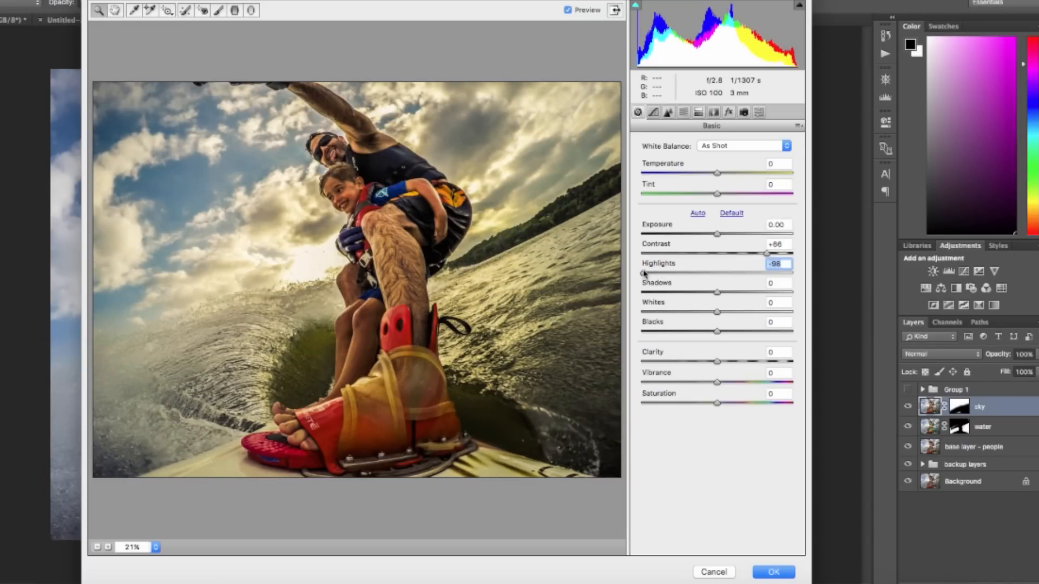
pyautogui.moveTo(717, 296); pyautogui.dragTo(663, 291)
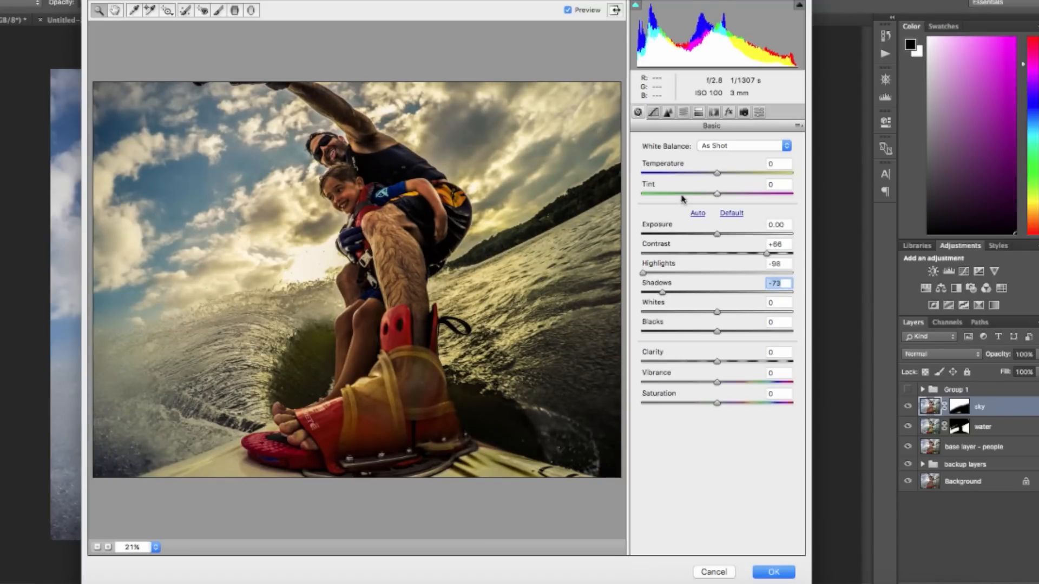
# - Set split-toning highlight saturation to 78, adjust the shadow hue, set basic highlights -100, clarity +1 and vibrance +28, and apply the filter
pyautogui.click(698, 112)
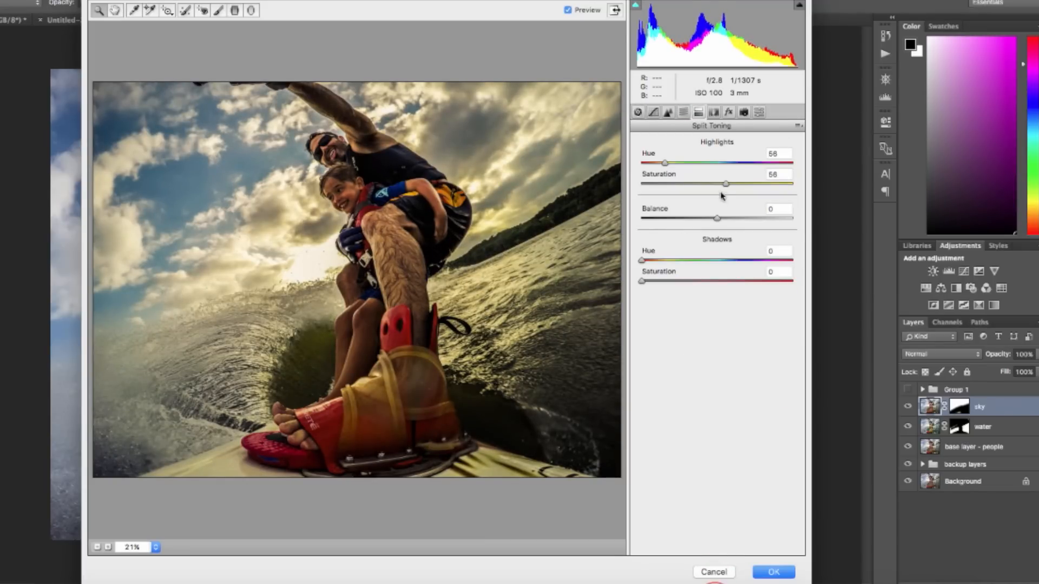
pyautogui.moveTo(726, 184); pyautogui.dragTo(759, 188)
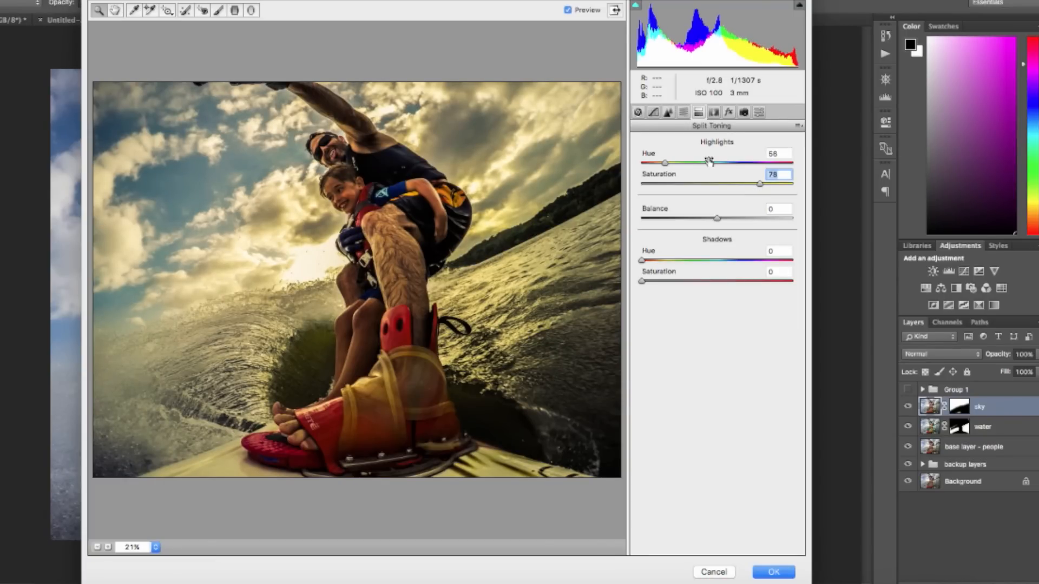
pyautogui.click(665, 164)
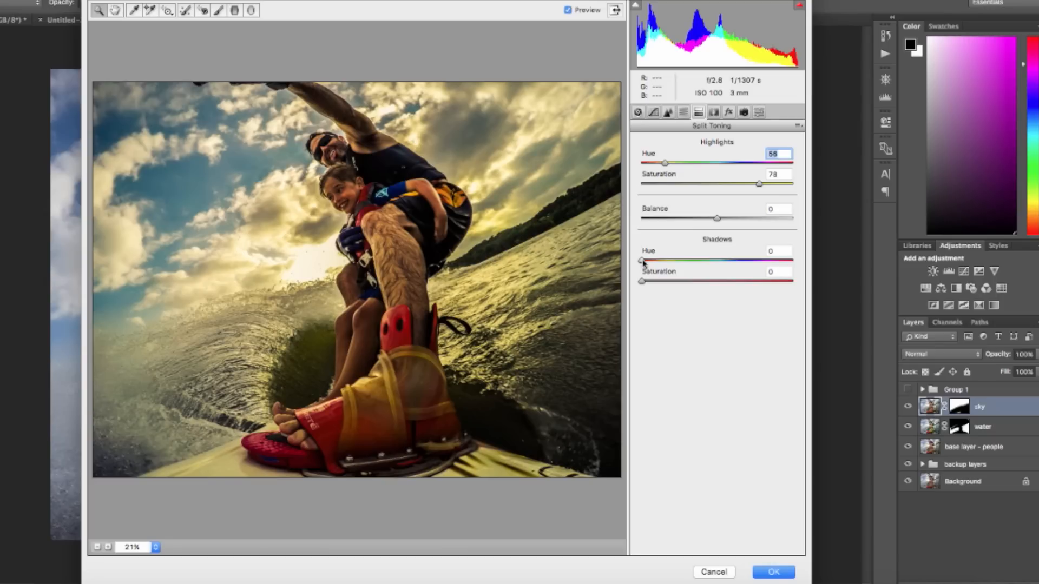
pyautogui.moveTo(642, 261); pyautogui.dragTo(738, 268)
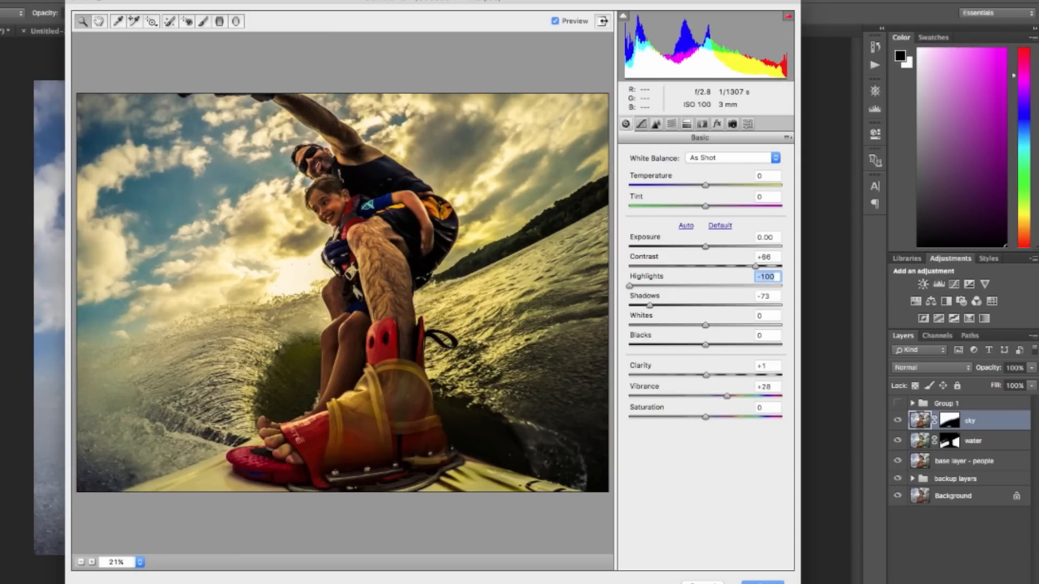
pyautogui.click(763, 580)
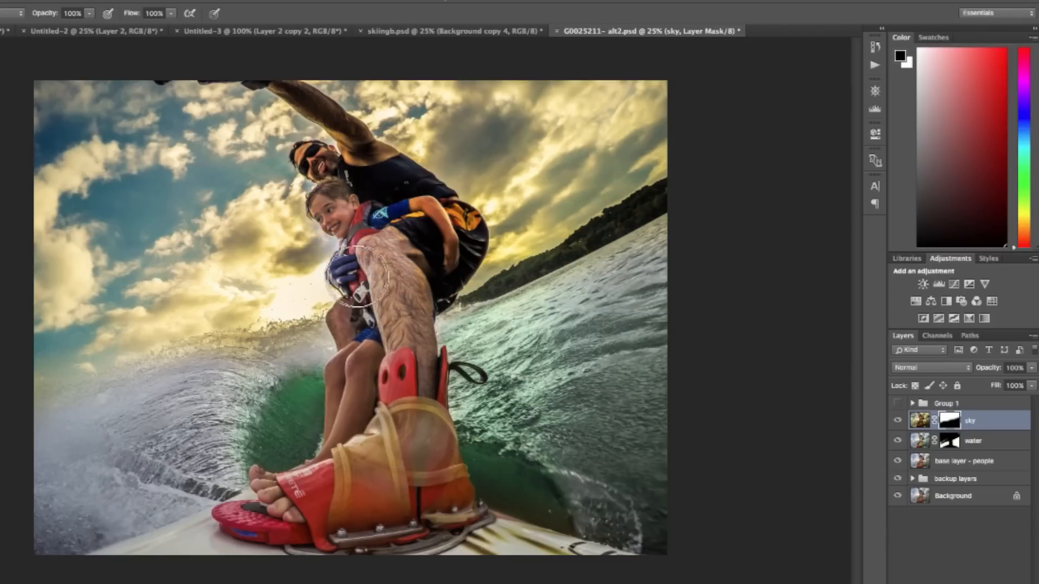
# - Paint the sky layer's mask black over the two riders to remove the sky's toning from them, using a smaller brush for details
pyautogui.moveTo(332, 184)
pyautogui.mouseDown()
pyautogui.moveTo(312, 163)
pyautogui.moveTo(352, 145)
pyautogui.moveTo(316, 105)
pyautogui.moveTo(385, 164)
pyautogui.moveTo(414, 171)
pyautogui.moveTo(459, 238)
pyautogui.moveTo(409, 234)
pyautogui.mouseUp()
pyautogui.press('[')
pyautogui.press('[')
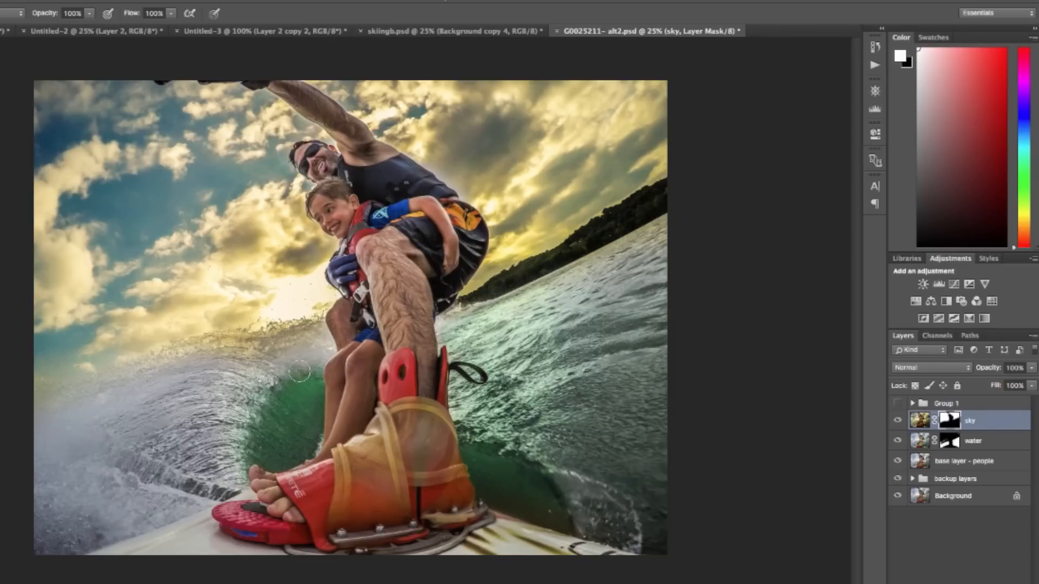
# - Refine the sky layer's mask along the crest of the wave spray with varying brush sizes, keeping the yellow toning off the water
pyautogui.moveTo(299, 372)
pyautogui.mouseDown()
pyautogui.moveTo(277, 343)
pyautogui.moveTo(256, 347)
pyautogui.moveTo(265, 332)
pyautogui.moveTo(188, 347)
pyautogui.moveTo(56, 405)
pyautogui.mouseUp()
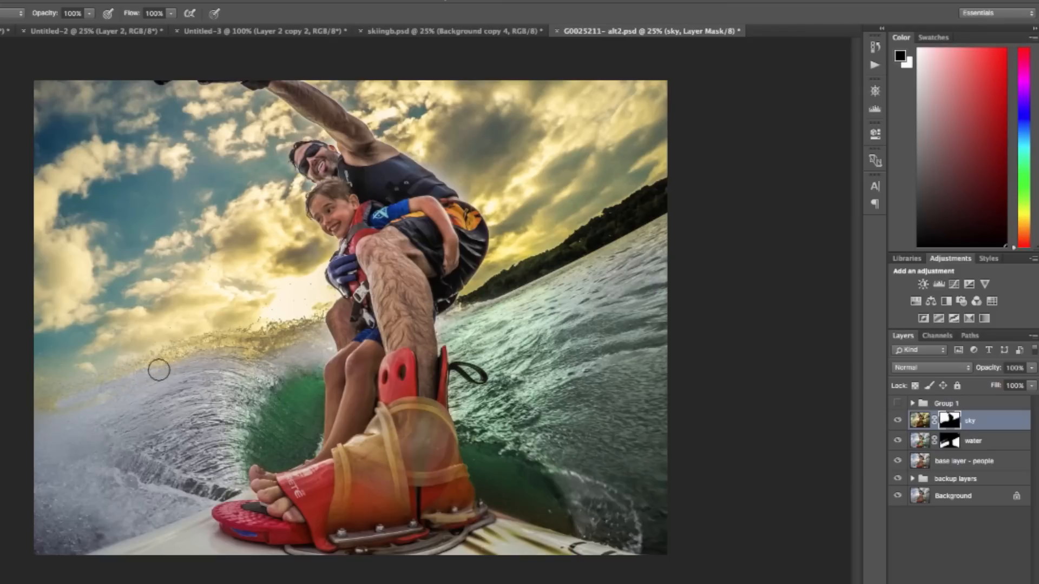
pyautogui.press(']')
pyautogui.press(']')
pyautogui.press(']')
pyautogui.press(']')
pyautogui.moveTo(45, 406)
pyautogui.mouseDown()
pyautogui.moveTo(225, 361)
pyautogui.moveTo(206, 361)
pyautogui.moveTo(217, 352)
pyautogui.moveTo(278, 346)
pyautogui.moveTo(294, 331)
pyautogui.mouseUp()
pyautogui.press('[')
pyautogui.press('[')
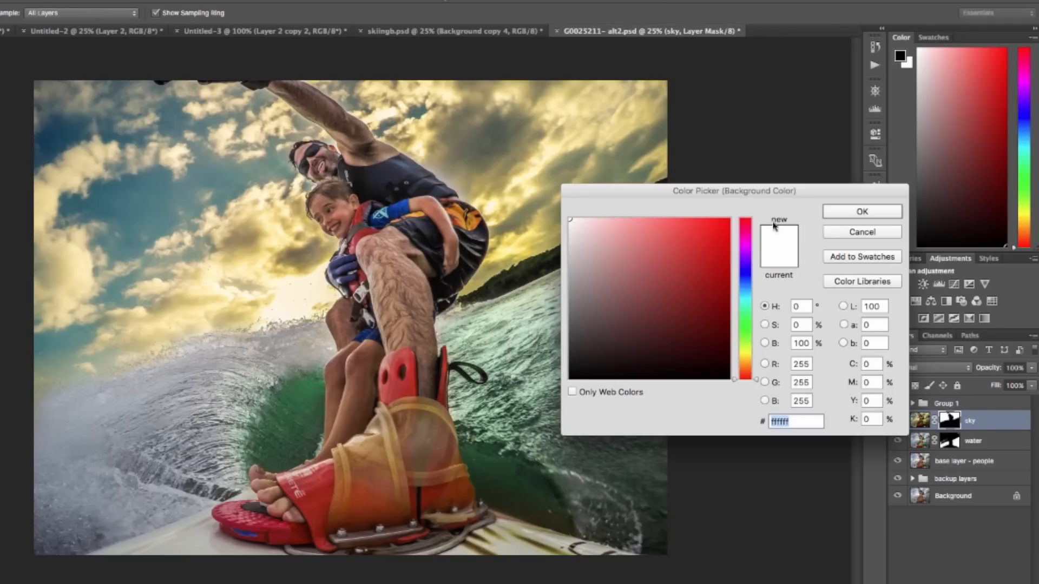
pyautogui.click(831, 233)
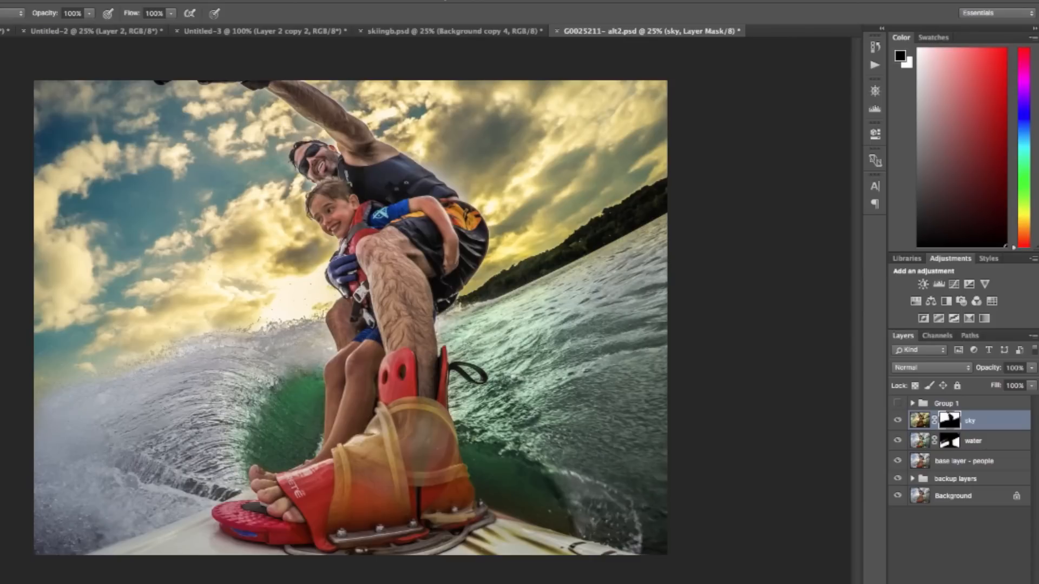
pyautogui.press('x')
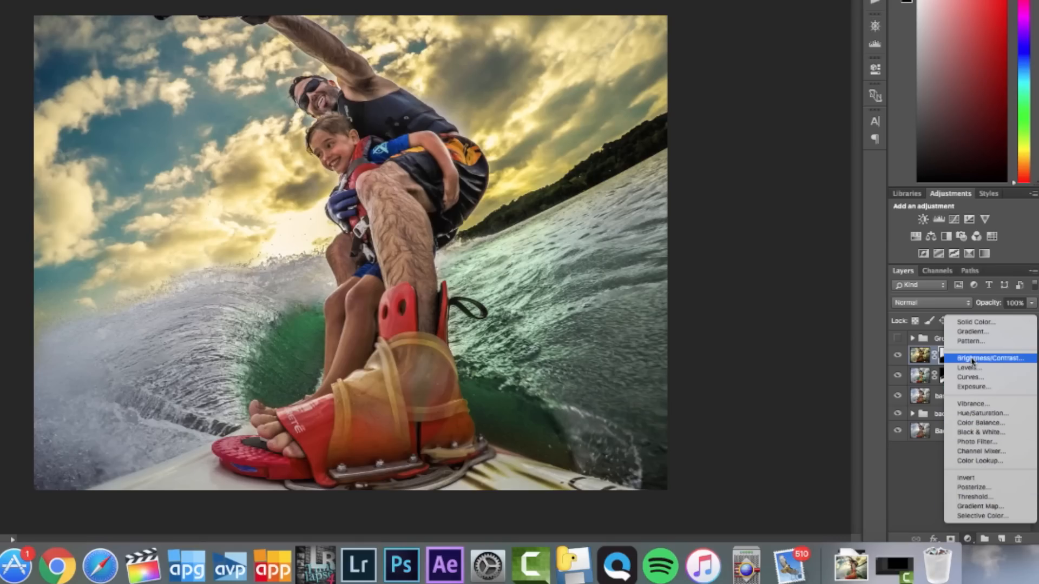
# - Add a Curves adjustment layer above the sky layer and raise the RGB curve's midtones and highlights while holding the shadows down
pyautogui.click(969, 377)
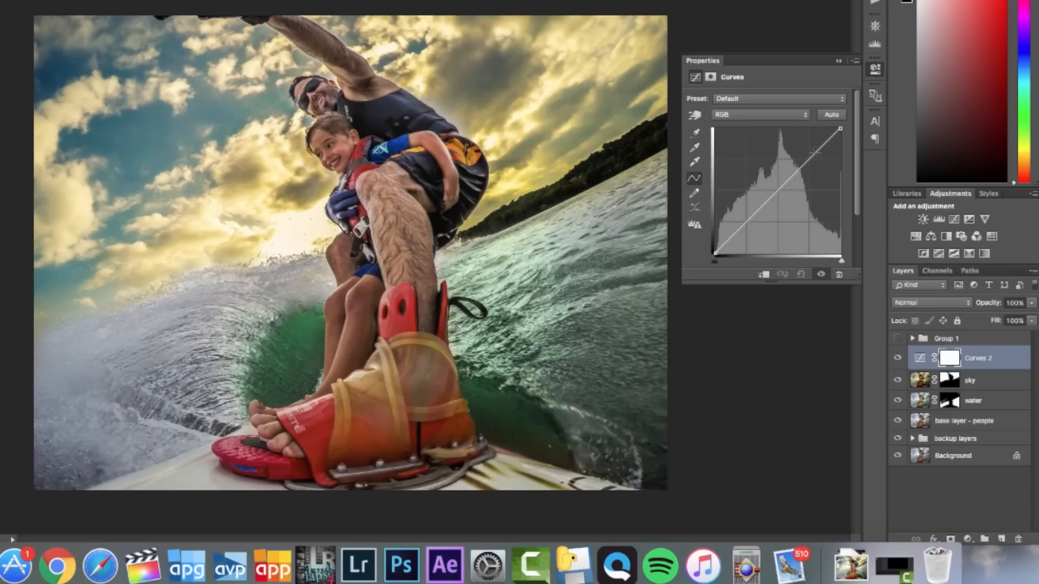
pyautogui.moveTo(815, 153); pyautogui.dragTo(813, 146)
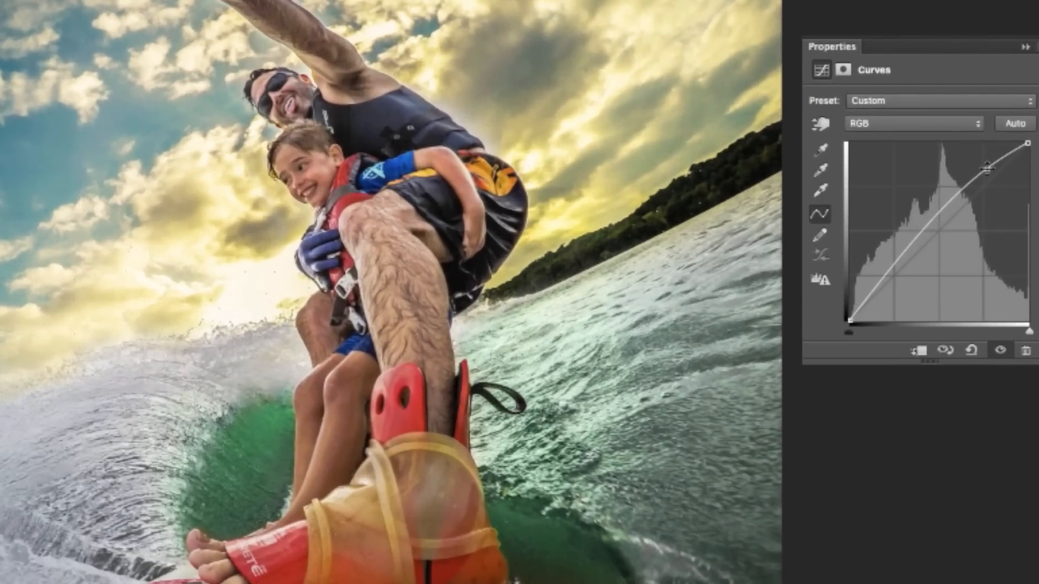
pyautogui.click(885, 279)
pyautogui.moveTo(885, 279); pyautogui.dragTo(877, 291)
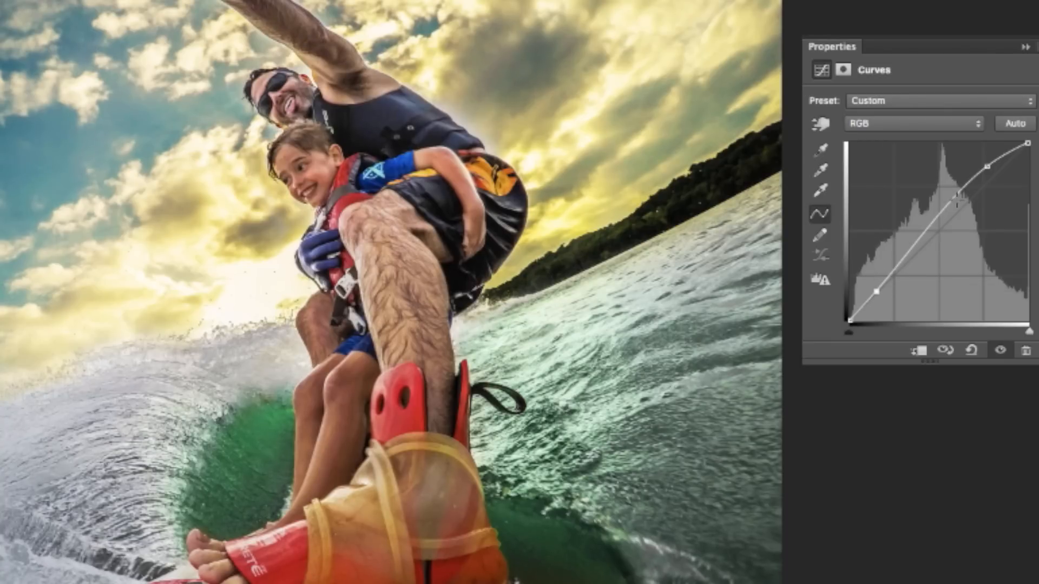
pyautogui.click(986, 164)
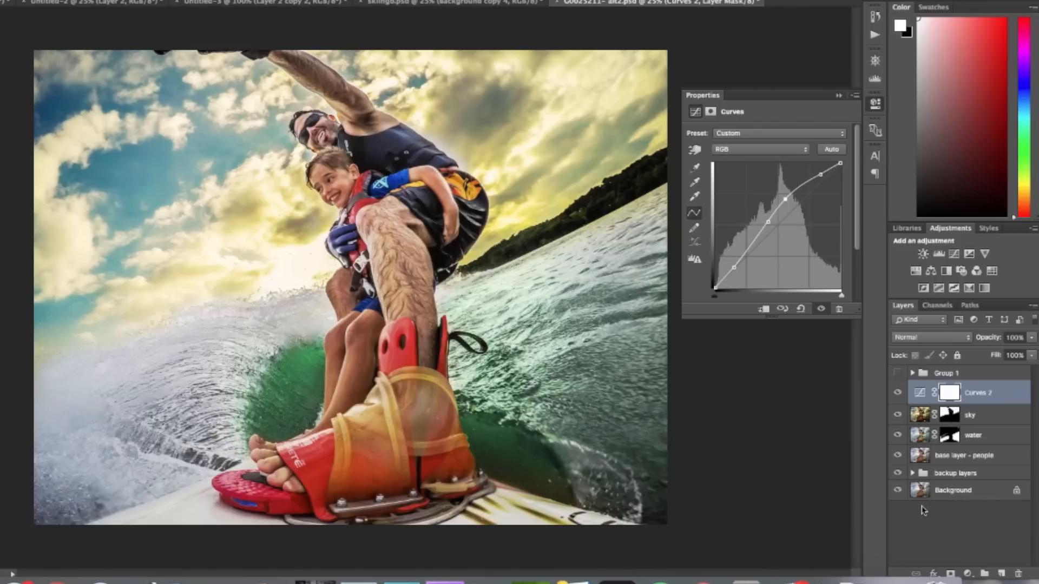
# - Toggle the Curves layer's visibility off and on to compare the photo before and after the adjustment
pyautogui.click(968, 575)
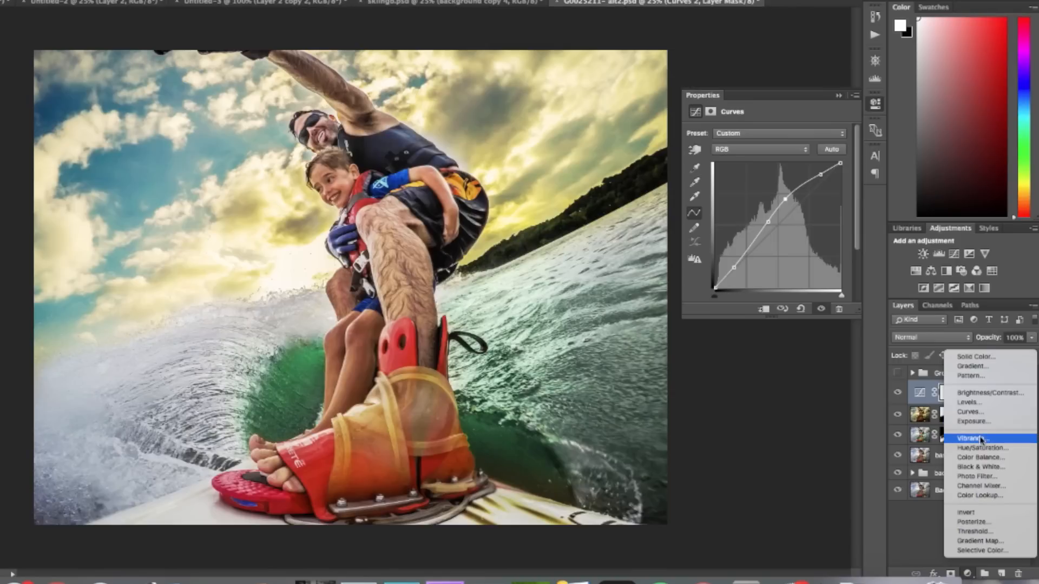
pyautogui.click(937, 525)
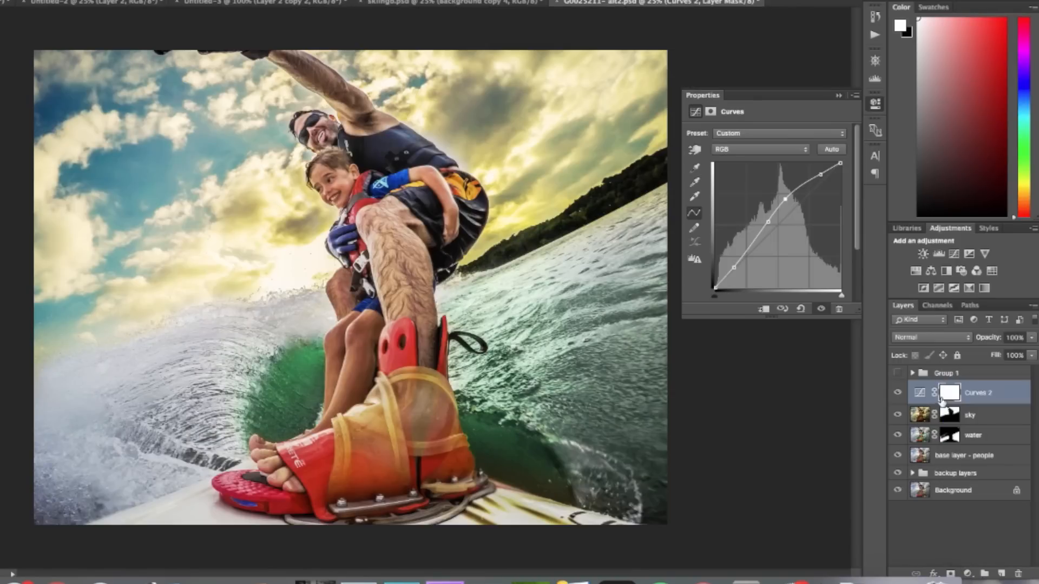
pyautogui.click(898, 394)
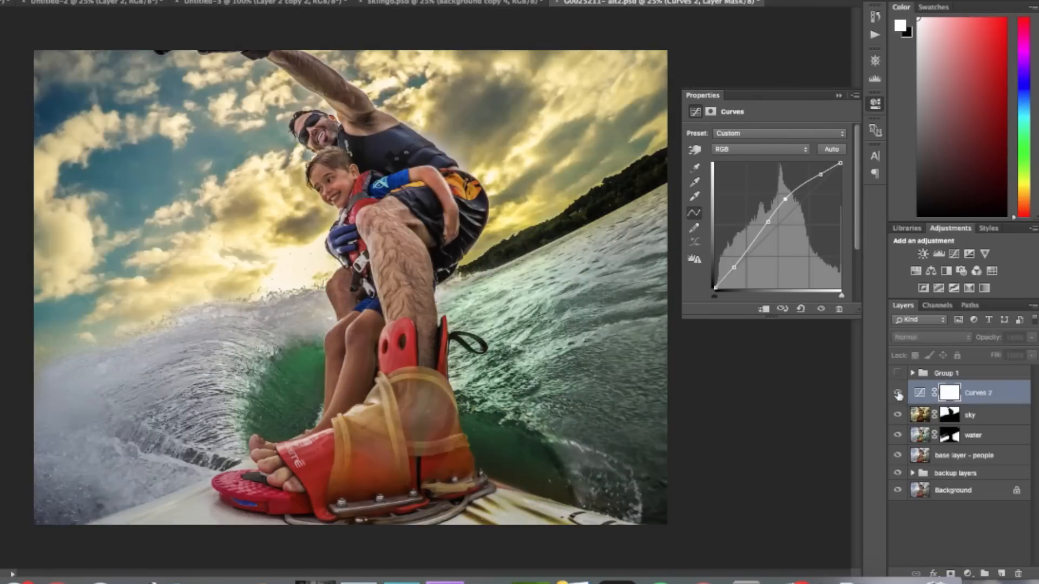
pyautogui.click(899, 394)
pyautogui.click(898, 395)
pyautogui.click(899, 394)
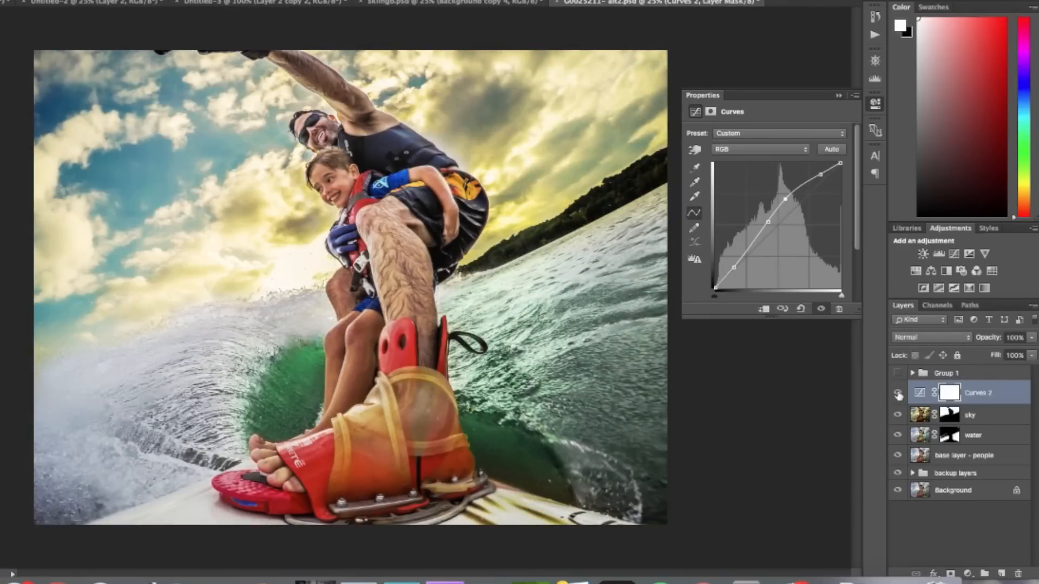